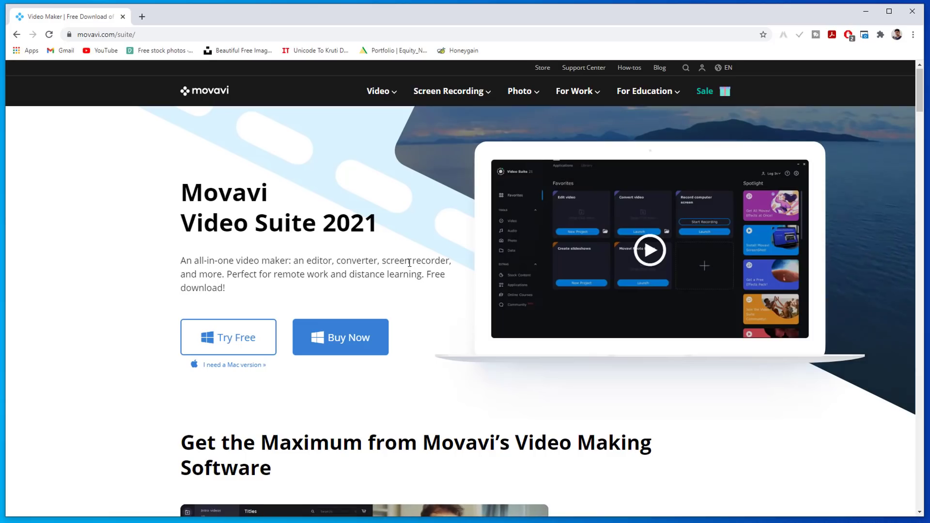
Look through the Movavi Video Suite 2021 page and its showcase of video making features
{"action": "scroll", "coordinate": [352, 282], "scroll_direction": "down", "scroll_amount": 4}
{"action": "scroll", "coordinate": [350, 277], "scroll_direction": "down", "scroll_amount": 2}
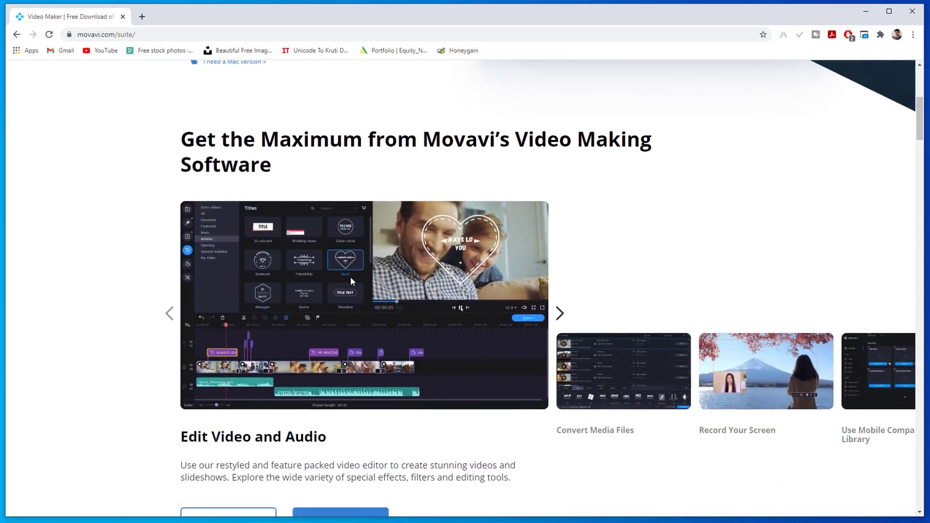
{"action": "scroll", "coordinate": [338, 307], "scroll_direction": "down", "scroll_amount": 1}
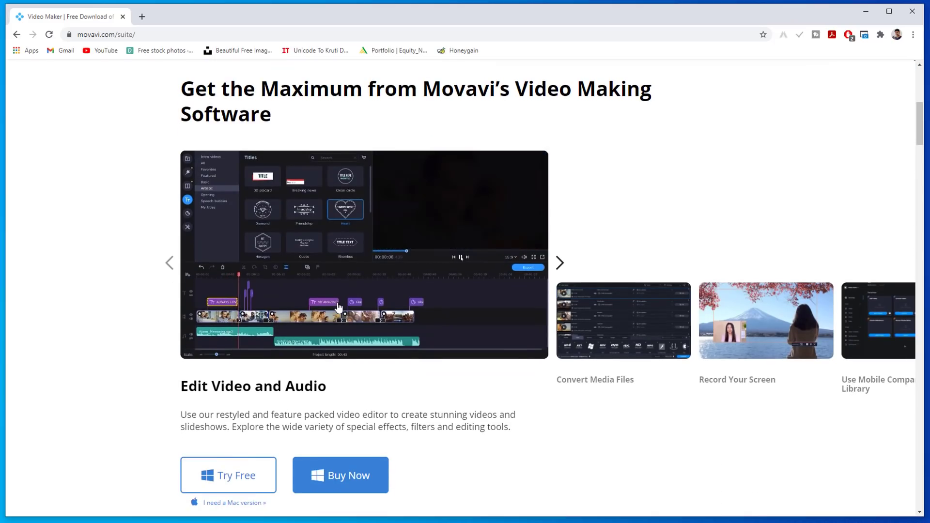
{"action": "left_click", "coordinate": [562, 262]}
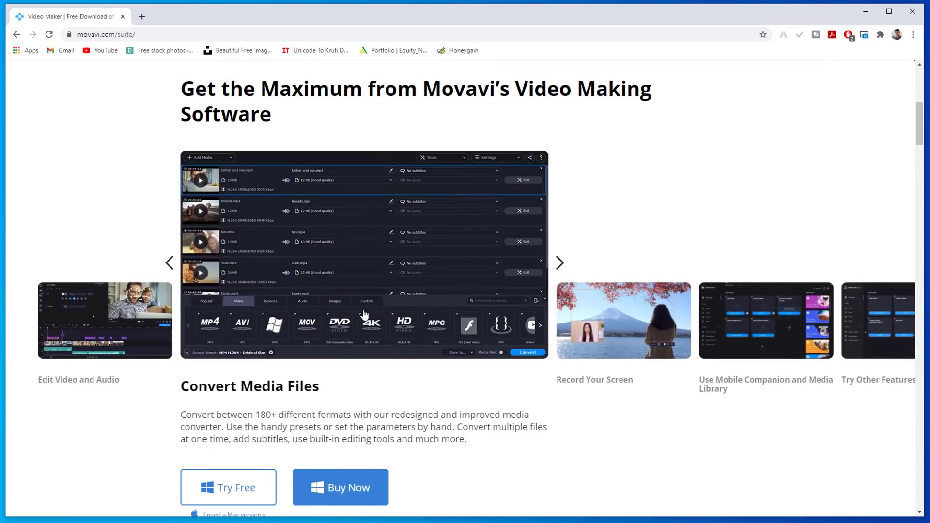
{"action": "left_click", "coordinate": [562, 263]}
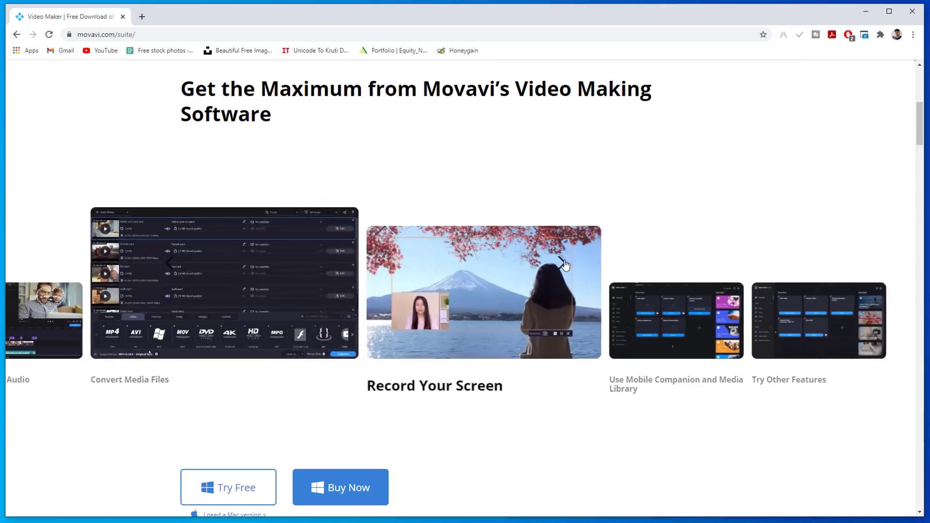
{"action": "left_click", "coordinate": [562, 263]}
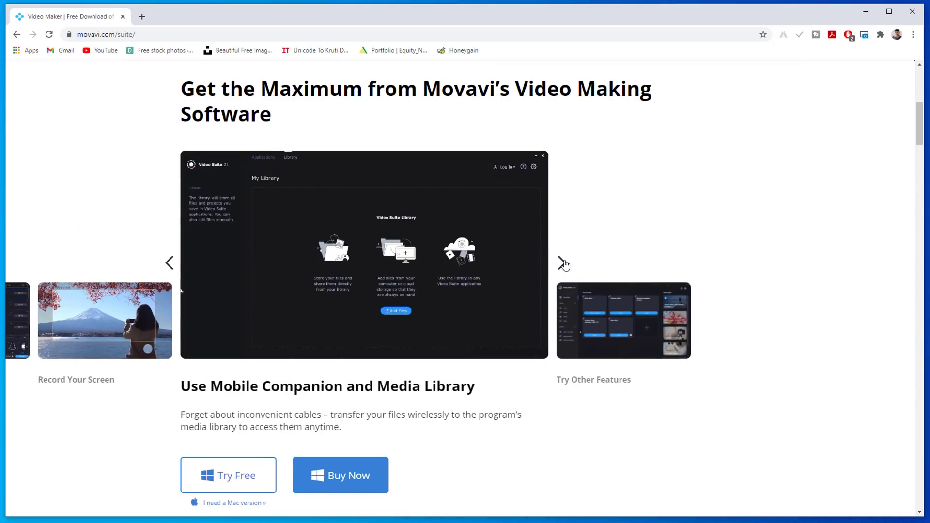
{"action": "left_click", "coordinate": [562, 263]}
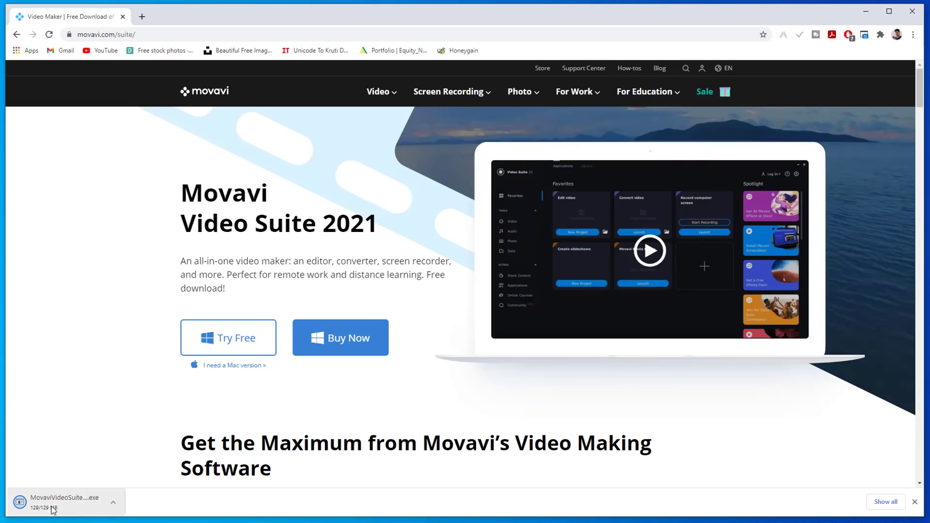
Open the downloaded Movavi Video Suite installer, accept the License Agreement and install the program
{"action": "left_click", "coordinate": [114, 502]}
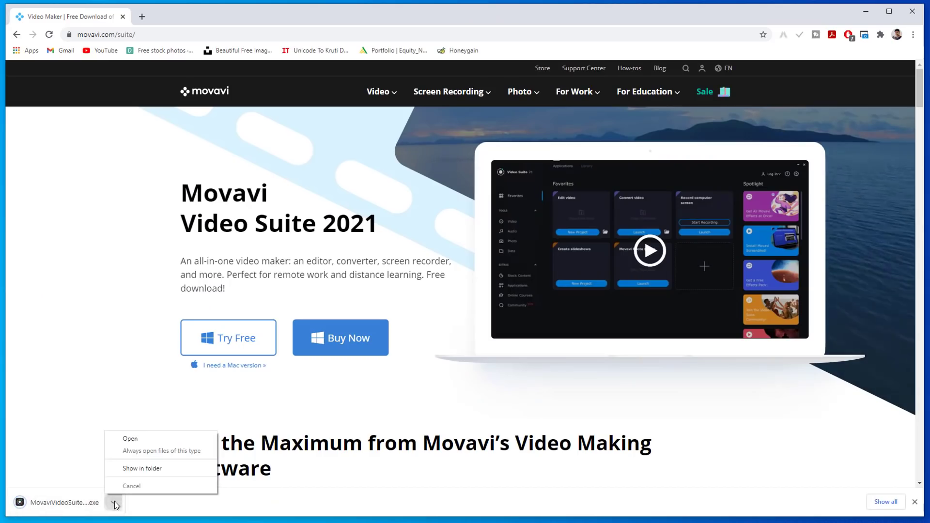
{"action": "left_click", "coordinate": [137, 441]}
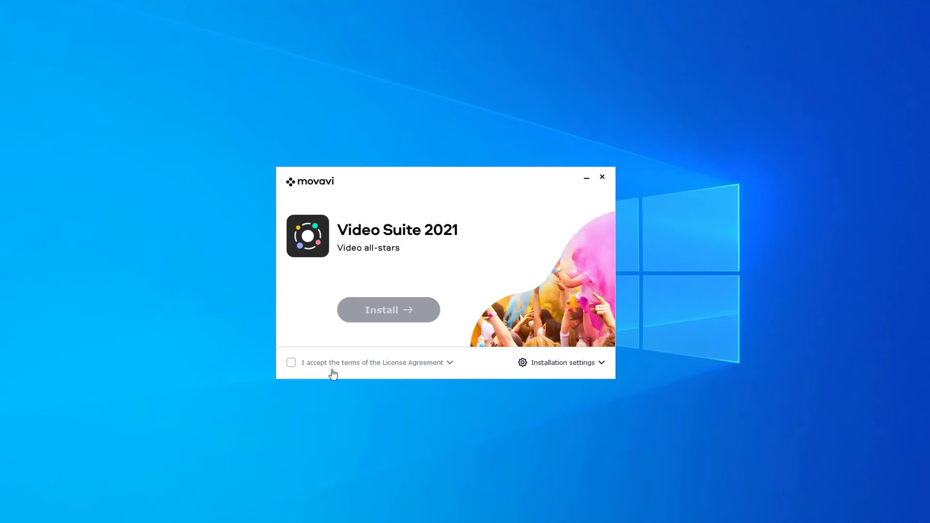
{"action": "left_click", "coordinate": [291, 363]}
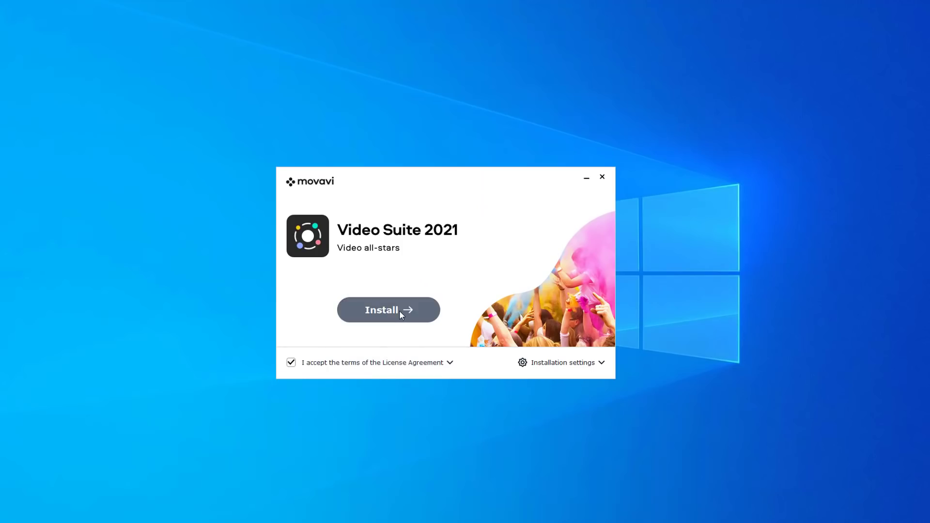
{"action": "left_click", "coordinate": [400, 310]}
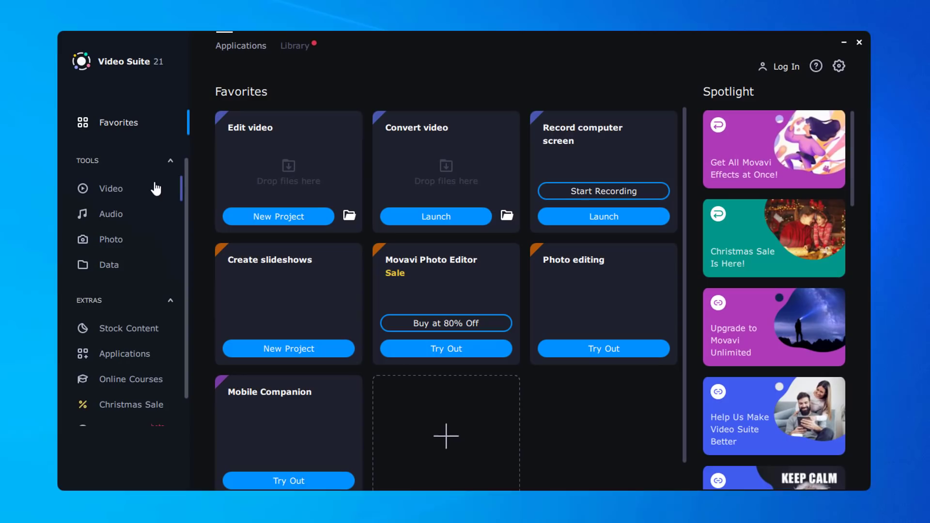
Look through the Video, Audio, Photo and Data tool categories in Video Suite
{"action": "left_click", "coordinate": [115, 193]}
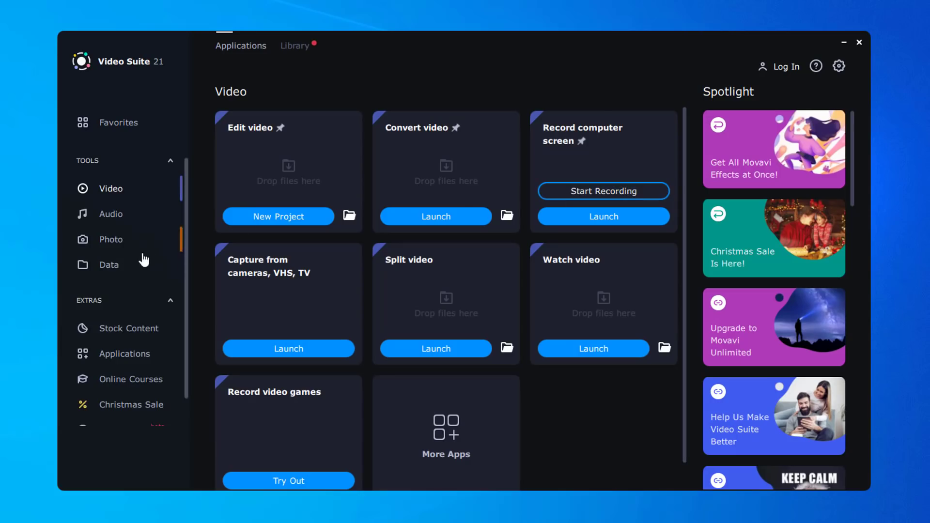
{"action": "left_click", "coordinate": [117, 219]}
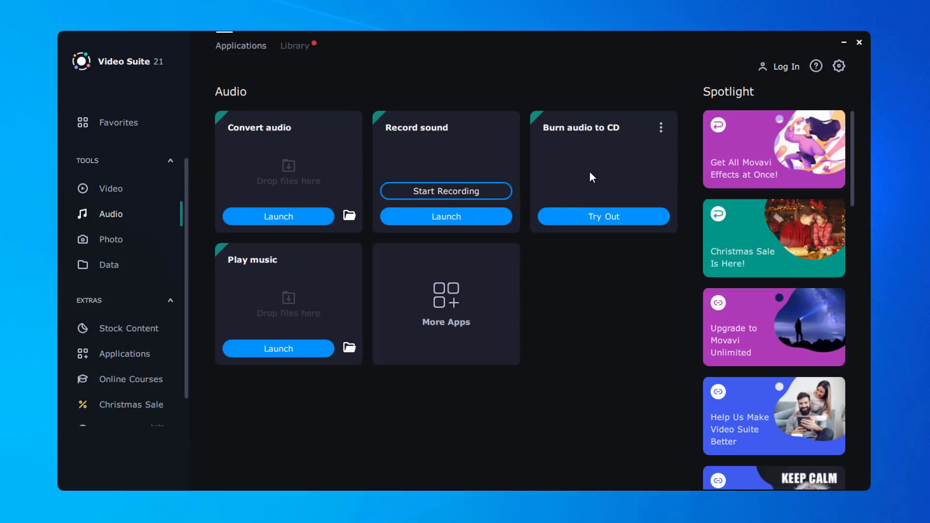
{"action": "left_click", "coordinate": [121, 244]}
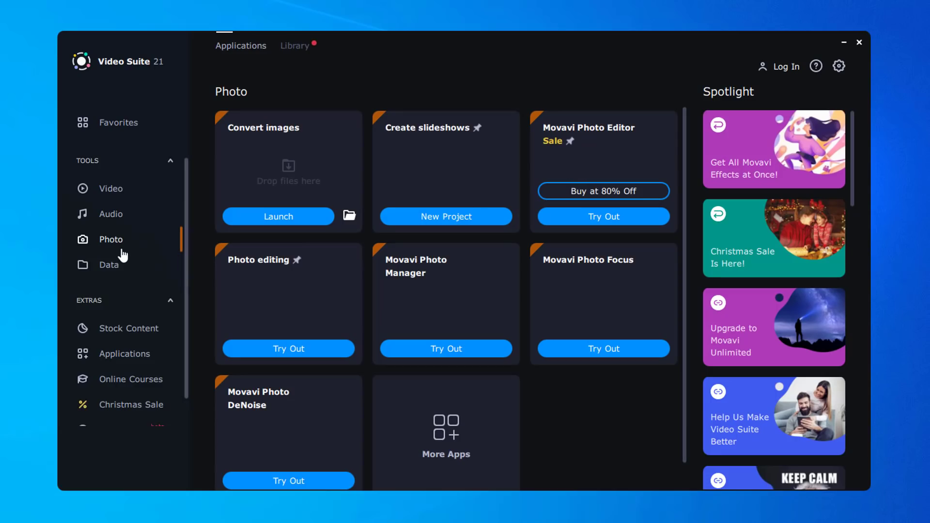
{"action": "left_click", "coordinate": [120, 269]}
{"action": "scroll", "coordinate": [453, 270], "scroll_direction": "down", "scroll_amount": 1}
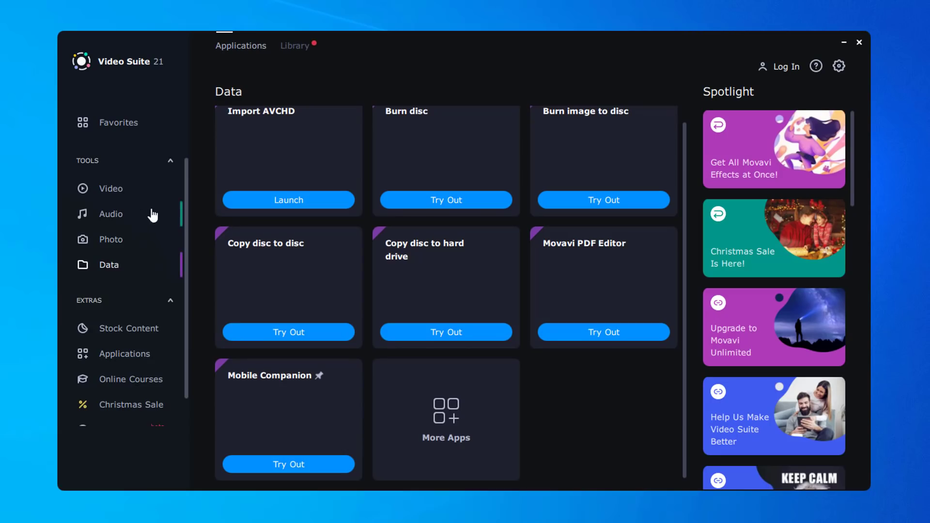
Start a computer screen recording from the Video tools and set the drawing pen to a thinner red stroke
{"action": "left_click", "coordinate": [114, 193]}
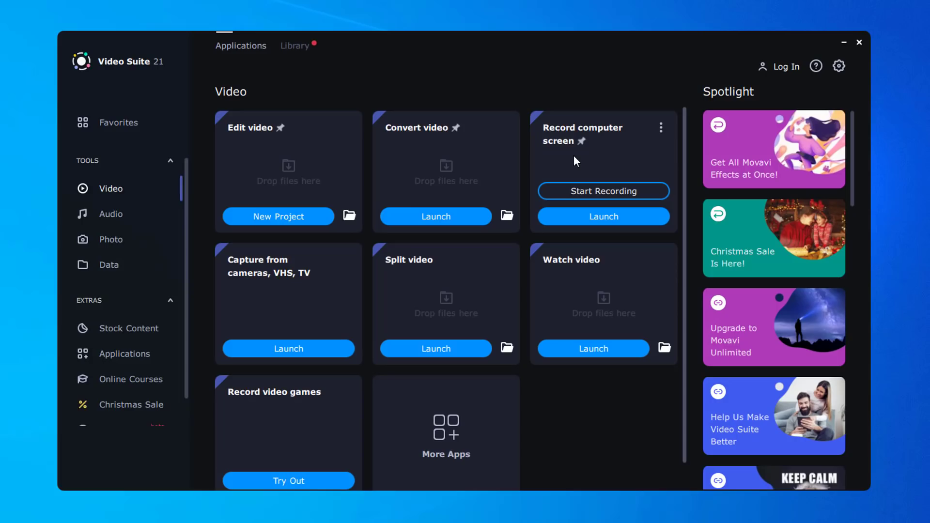
{"action": "left_click", "coordinate": [593, 192]}
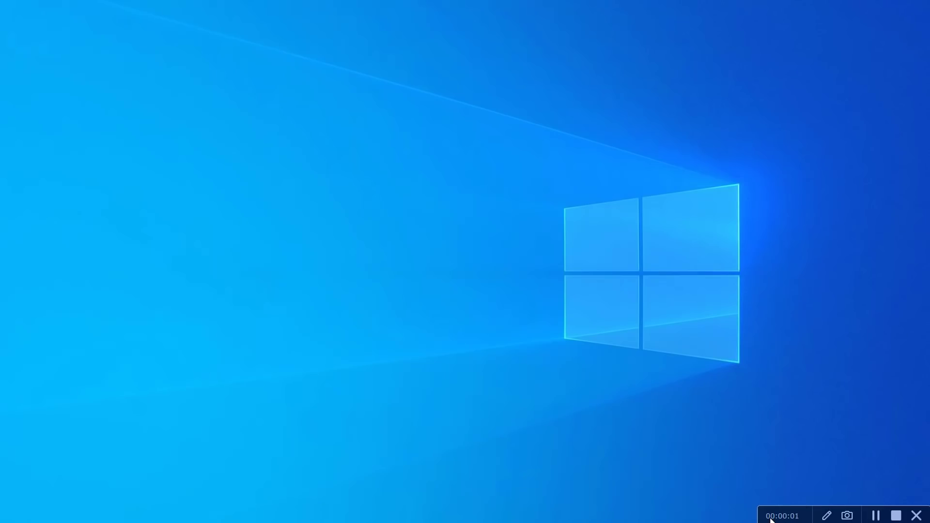
{"action": "left_click", "coordinate": [827, 517]}
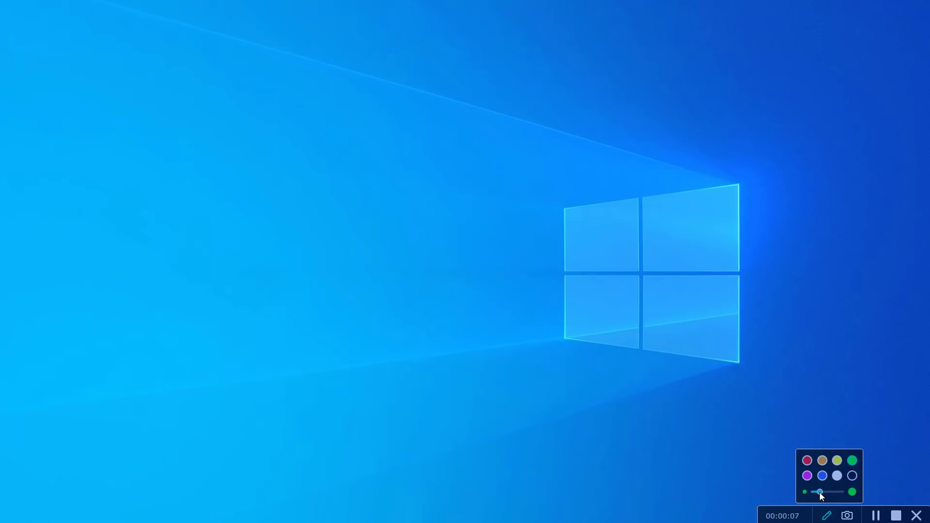
{"action": "left_click_drag", "start_coordinate": [822, 492], "coordinate": [816, 492]}
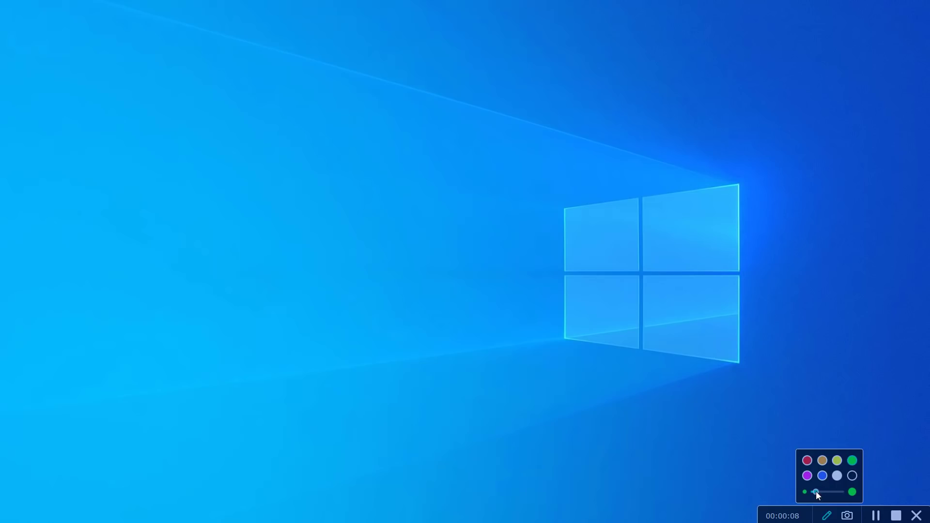
{"action": "left_click", "coordinate": [807, 461]}
Draw four freehand red lines across the desktop during the recording and turn the drawing pen off
{"action": "left_click_drag", "start_coordinate": [148, 120], "coordinate": [202, 369]}
{"action": "mouse_move", "coordinate": [260, 160]}
{"action": "left_mouse_down"}
{"action": "mouse_move", "coordinate": [466, 197]}
{"action": "mouse_move", "coordinate": [614, 184]}
{"action": "left_mouse_up"}
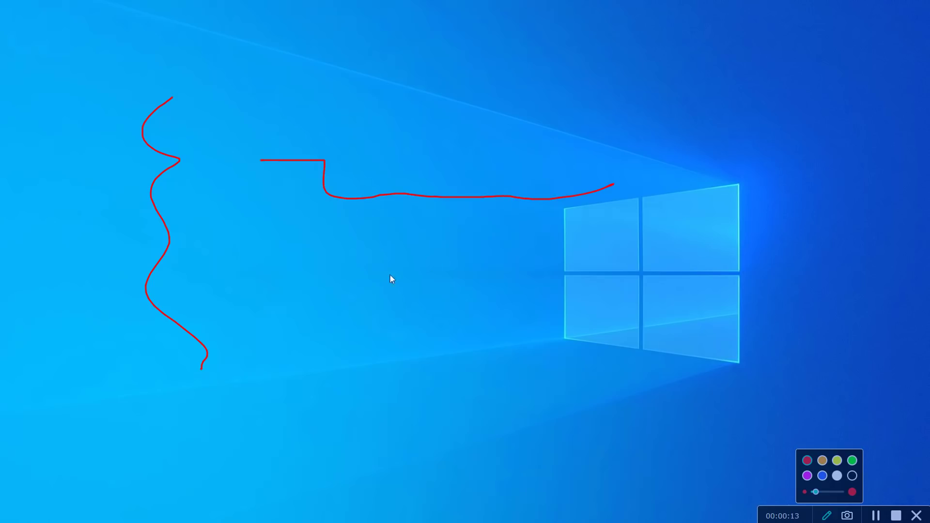
{"action": "left_click_drag", "start_coordinate": [370, 289], "coordinate": [618, 310]}
{"action": "left_click_drag", "start_coordinate": [379, 341], "coordinate": [515, 358]}
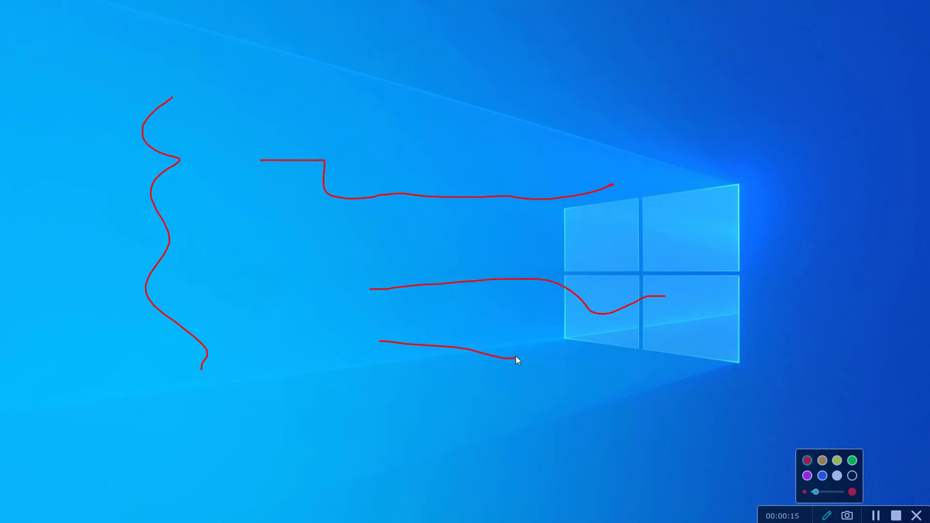
{"action": "left_click", "coordinate": [827, 516]}
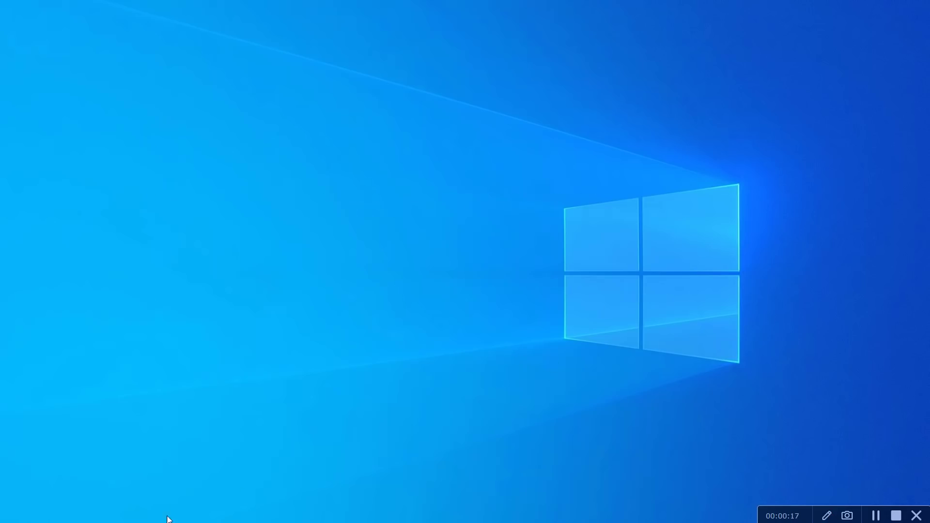
Record the Movavi web page and a new browser tab, minimize the browser and stop the recording
{"action": "key", "text": "alt+Tab"}
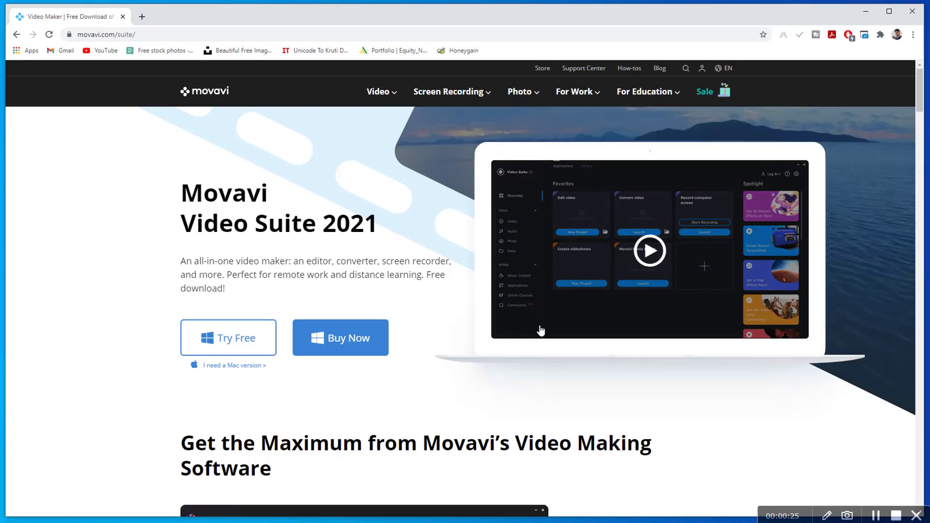
{"action": "scroll", "coordinate": [549, 325], "scroll_direction": "down", "scroll_amount": 3}
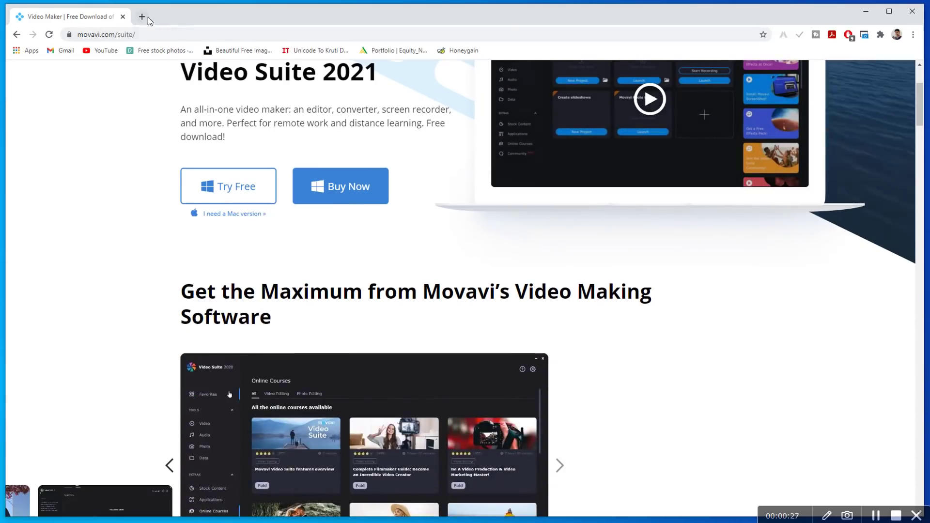
{"action": "left_click", "coordinate": [144, 16]}
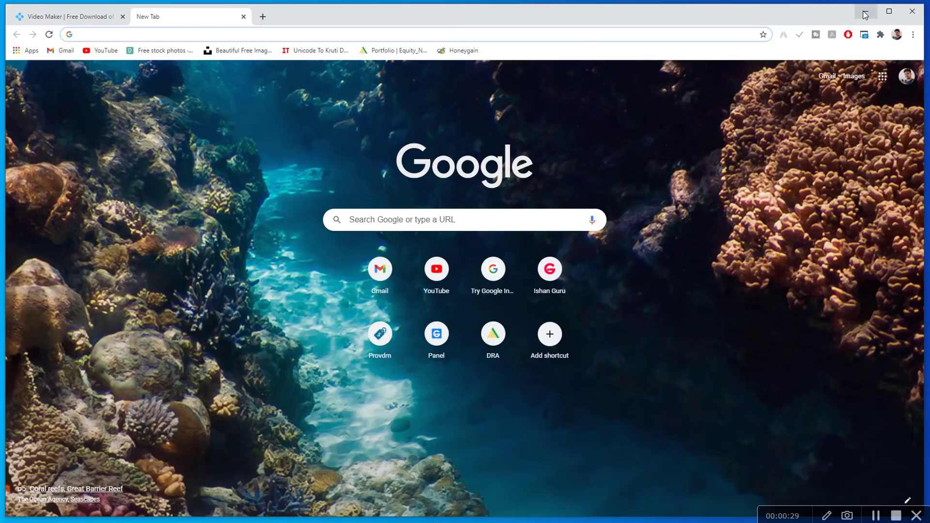
{"action": "left_click", "coordinate": [866, 13]}
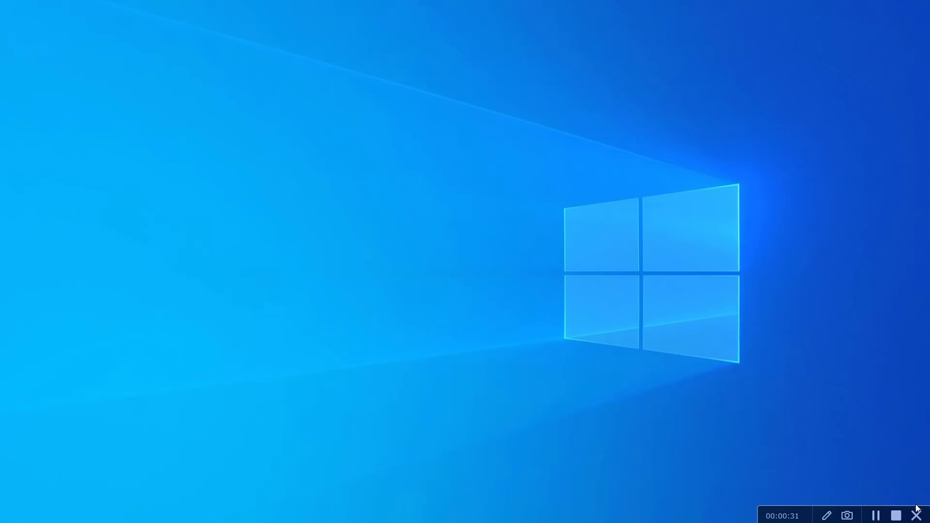
{"action": "left_click", "coordinate": [897, 516]}
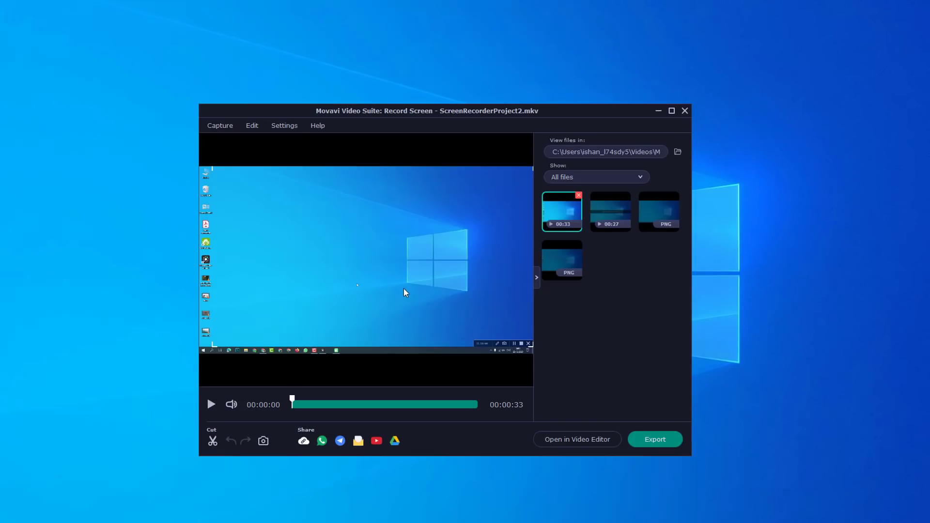
Play back the captured screen recording and open it in the video editor
{"action": "left_click", "coordinate": [211, 404]}
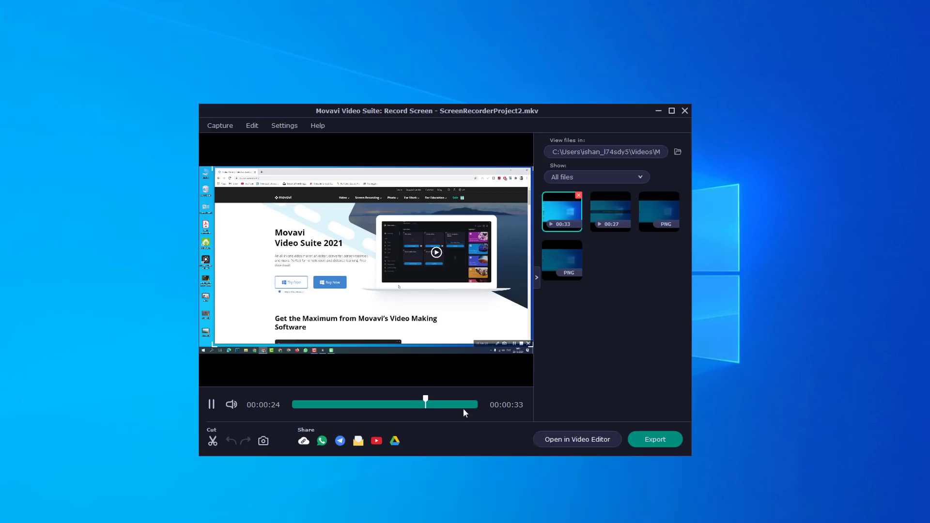
{"action": "left_click", "coordinate": [576, 439]}
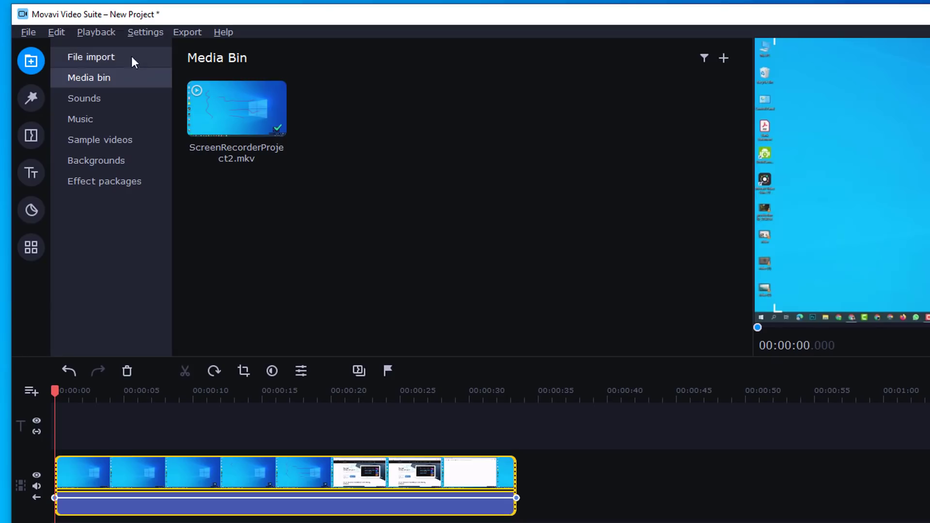
Import the clips production ID_3744556, video (1), video (2) and video from the Desktop into the project
{"action": "left_click", "coordinate": [116, 55]}
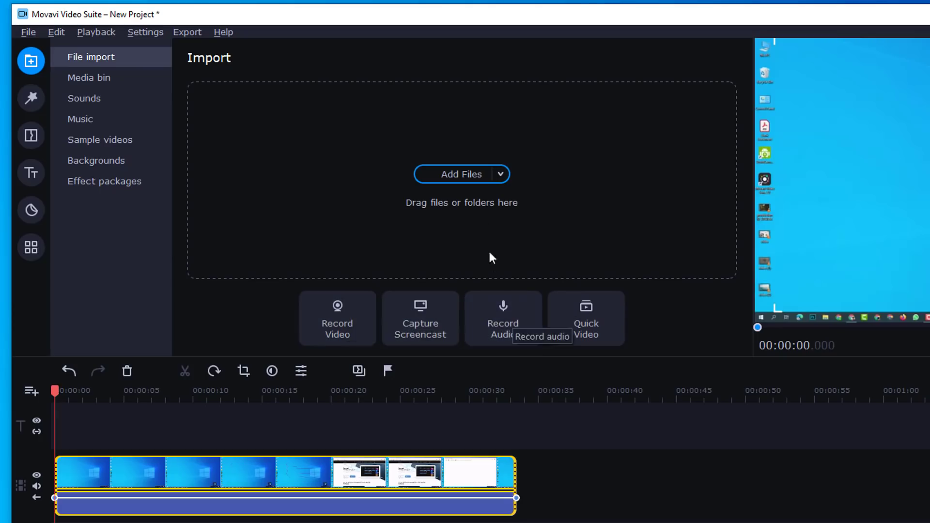
{"action": "left_click", "coordinate": [467, 177]}
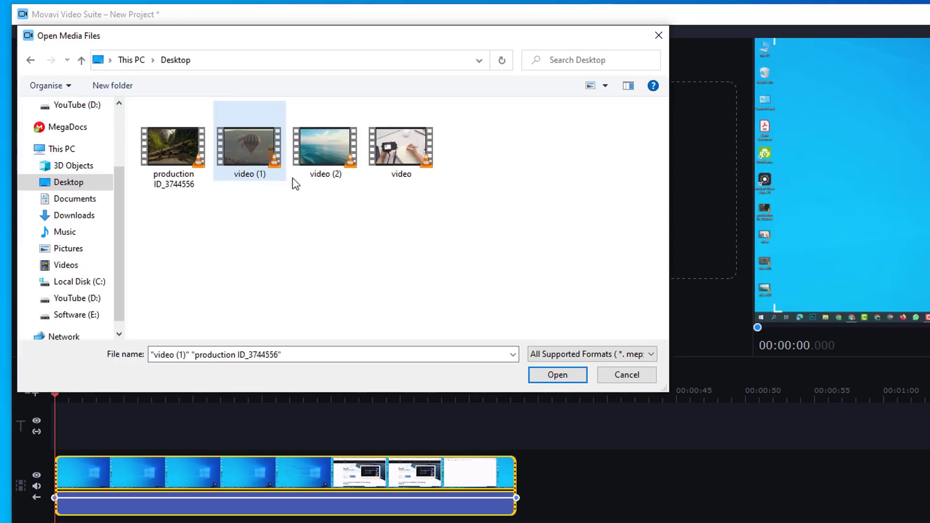
{"action": "left_click", "coordinate": [409, 161], "text": "shift"}
{"action": "left_click", "coordinate": [548, 375]}
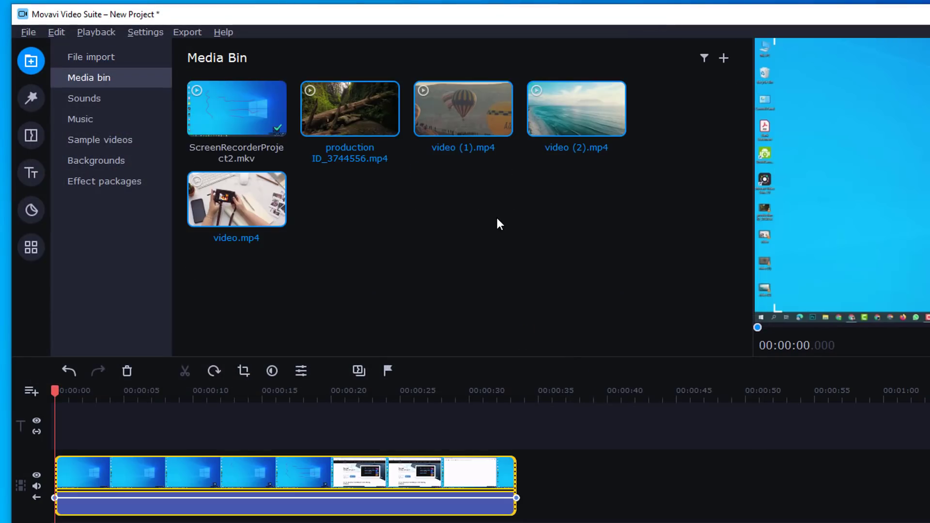
Browse the built-in Sounds, Music, Sample videos and Backgrounds media collections
{"action": "left_click", "coordinate": [104, 98]}
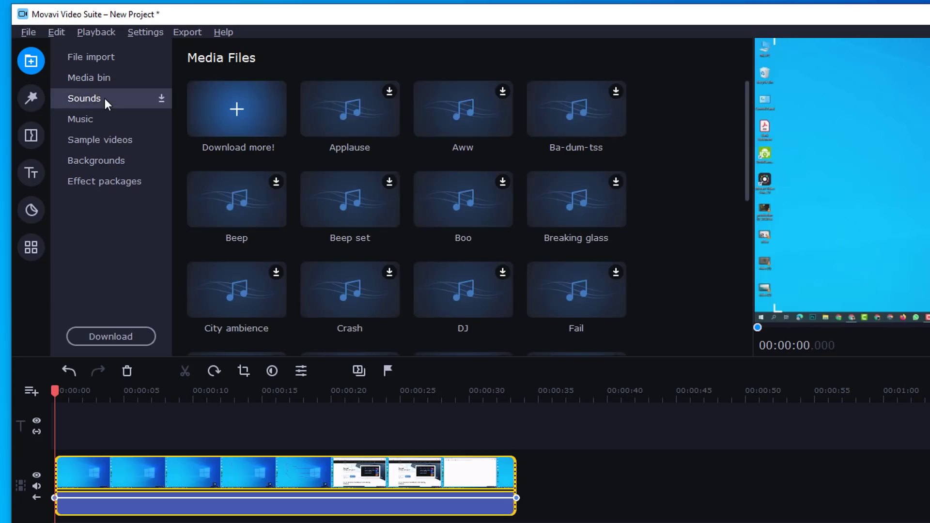
{"action": "left_click", "coordinate": [123, 124]}
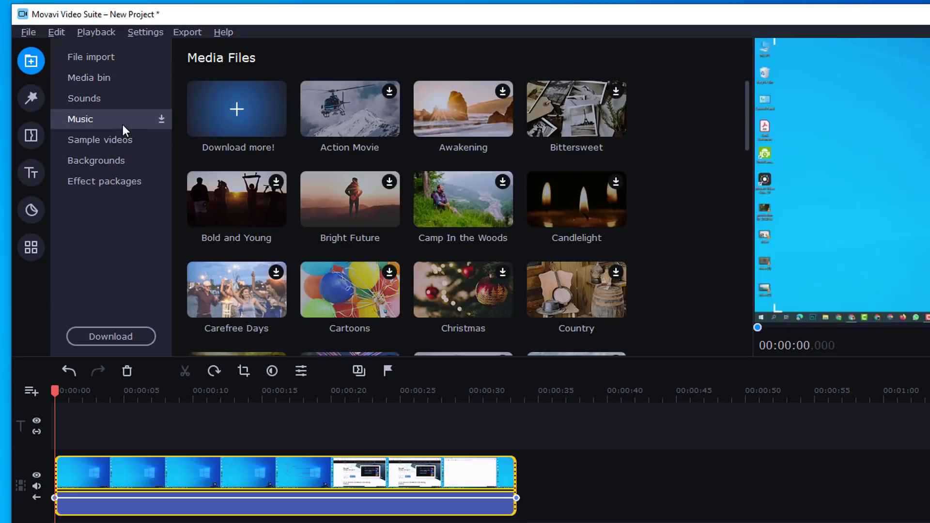
{"action": "left_click", "coordinate": [132, 140]}
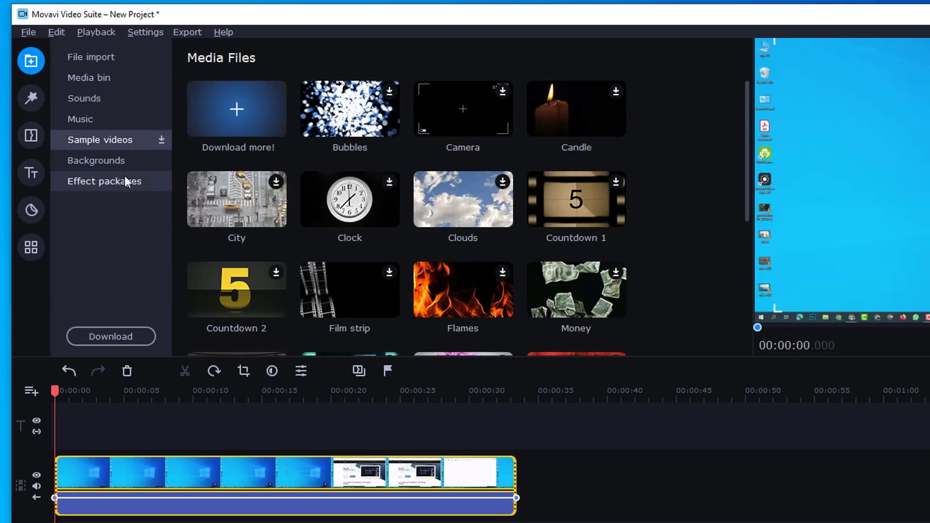
{"action": "left_click", "coordinate": [114, 163]}
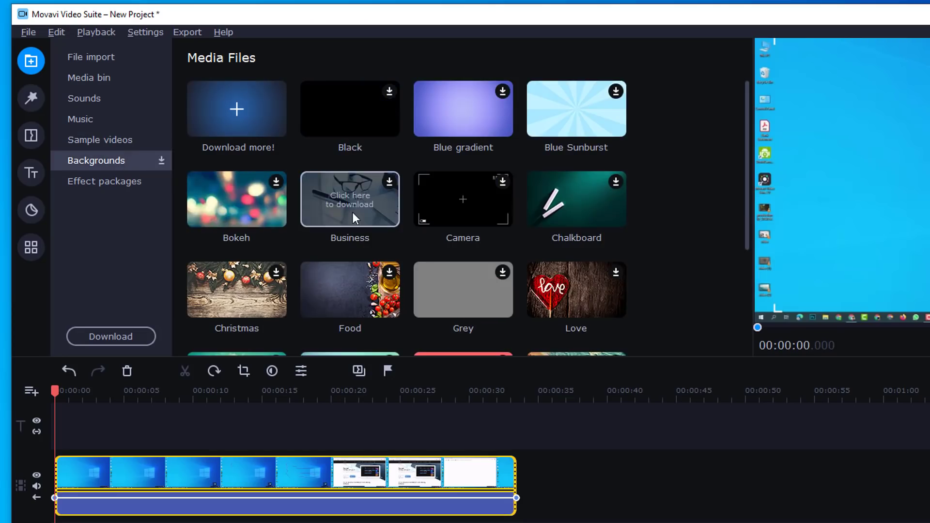
View the available effect packages and start downloading the built-in media collections
{"action": "left_click", "coordinate": [109, 183]}
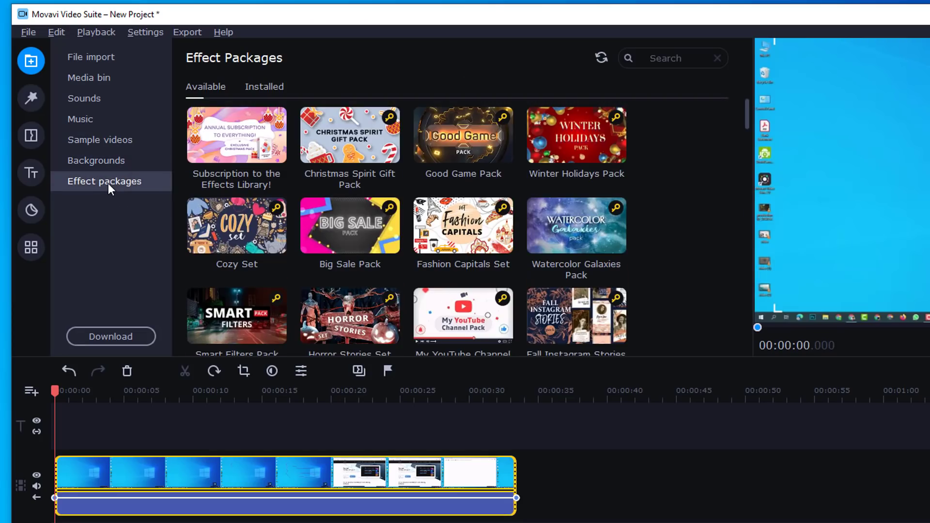
{"action": "left_click", "coordinate": [137, 337]}
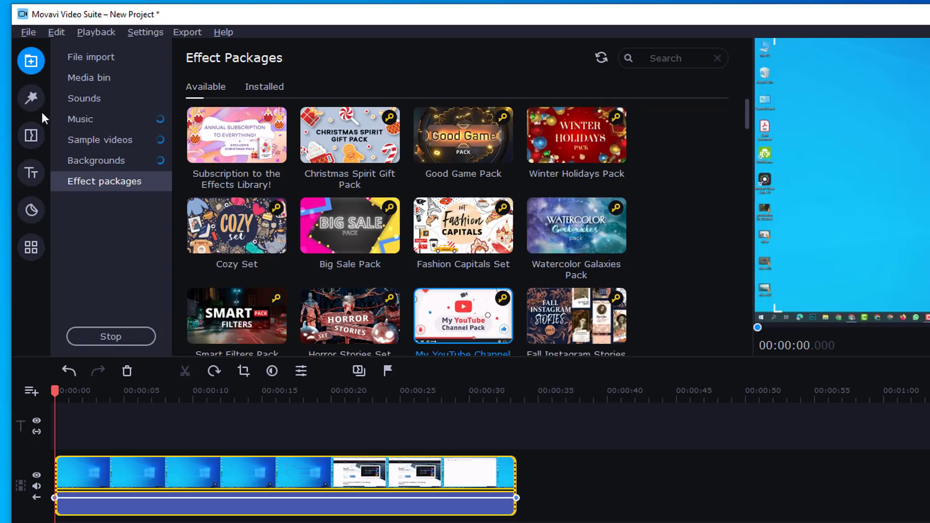
Browse the filter collections, including Color filters and Light leaks, and the featured transitions
{"action": "left_click", "coordinate": [29, 100]}
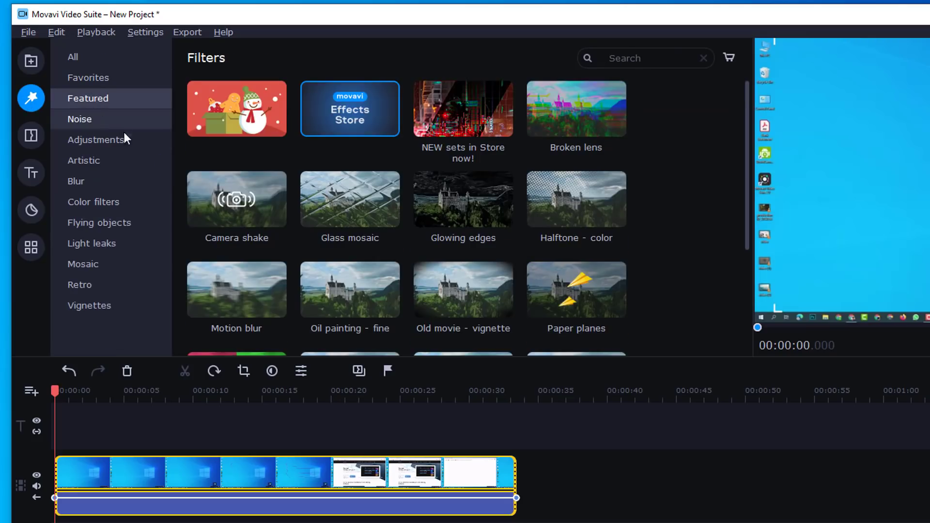
{"action": "left_click", "coordinate": [102, 179]}
{"action": "left_click", "coordinate": [109, 201]}
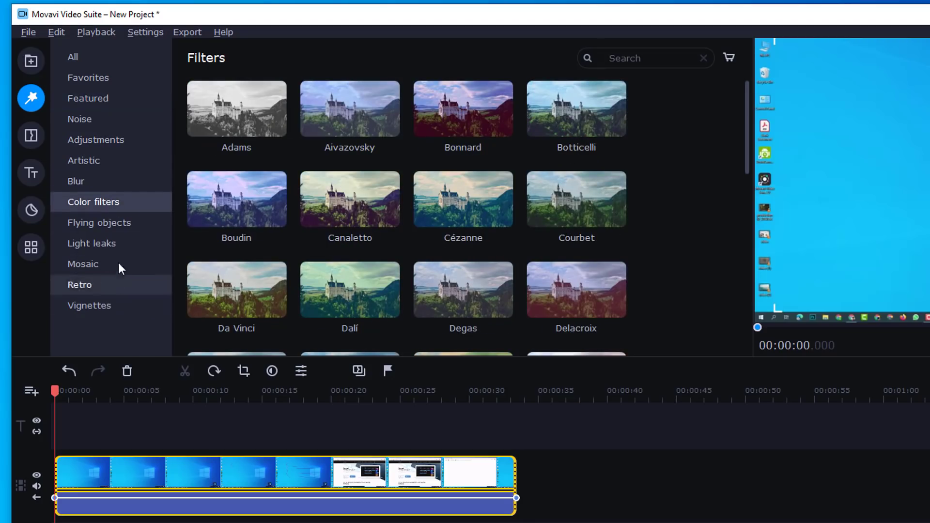
{"action": "left_click", "coordinate": [118, 243]}
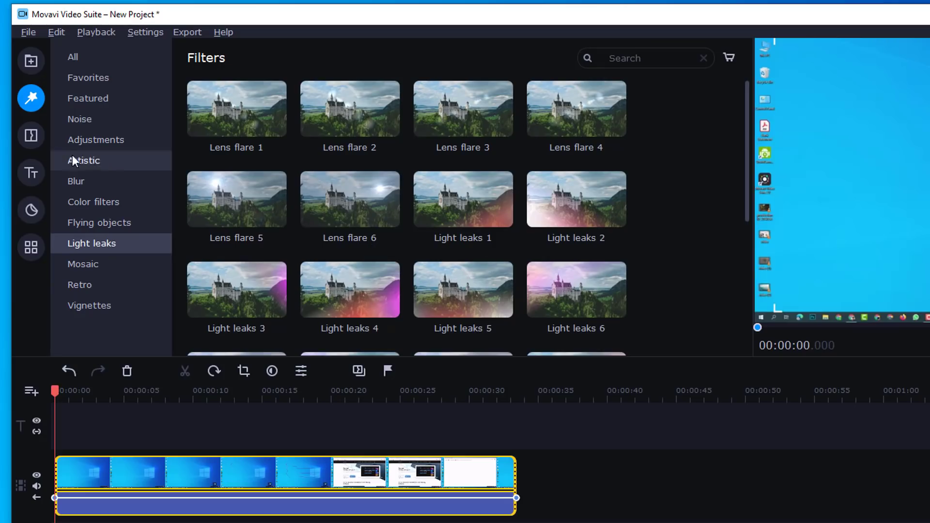
{"action": "left_click", "coordinate": [32, 136]}
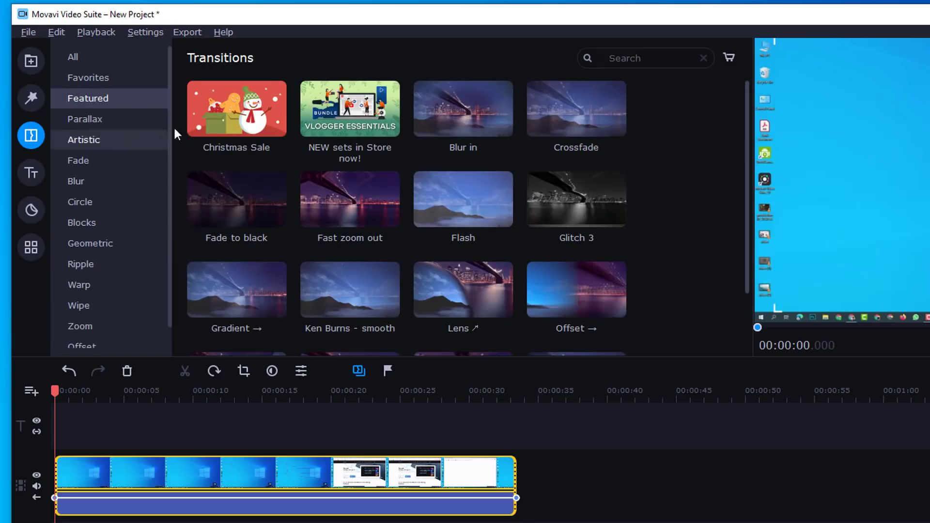
{"action": "scroll", "coordinate": [134, 230], "scroll_direction": "down", "scroll_amount": 1}
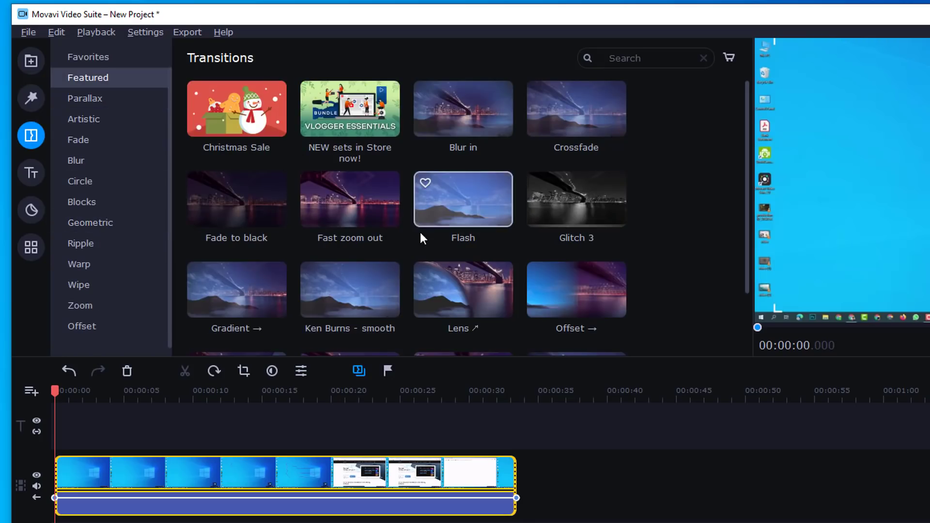
{"action": "scroll", "coordinate": [458, 292], "scroll_direction": "down", "scroll_amount": 2}
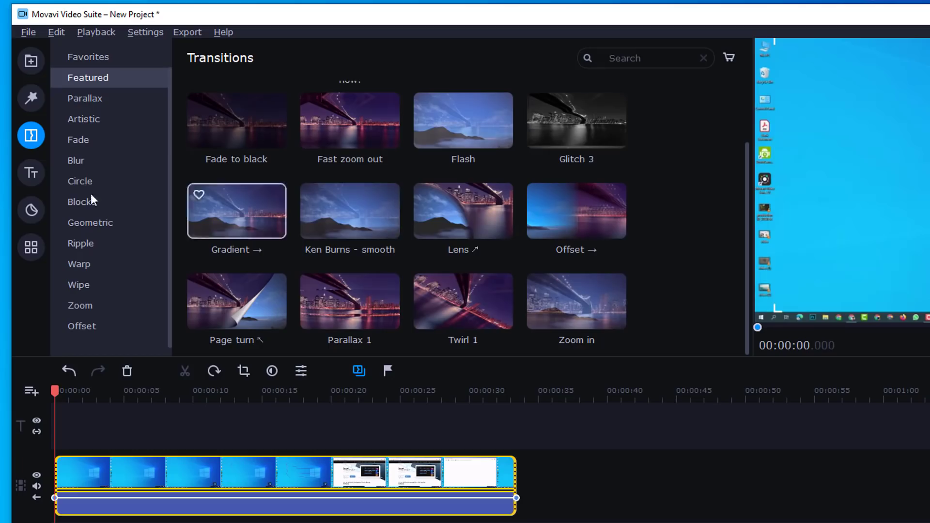
Browse the featured titles and stickers, and view the available video editing tools
{"action": "left_click", "coordinate": [28, 170]}
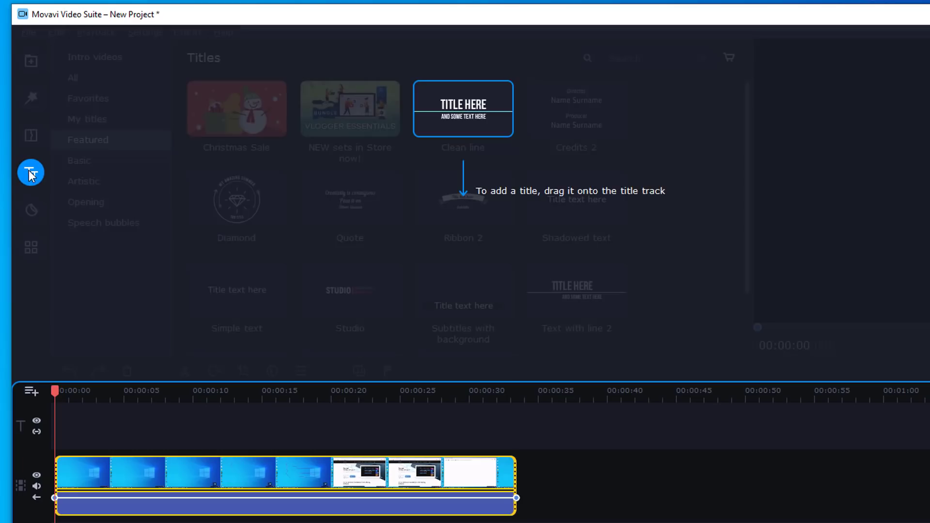
{"action": "left_click", "coordinate": [589, 156]}
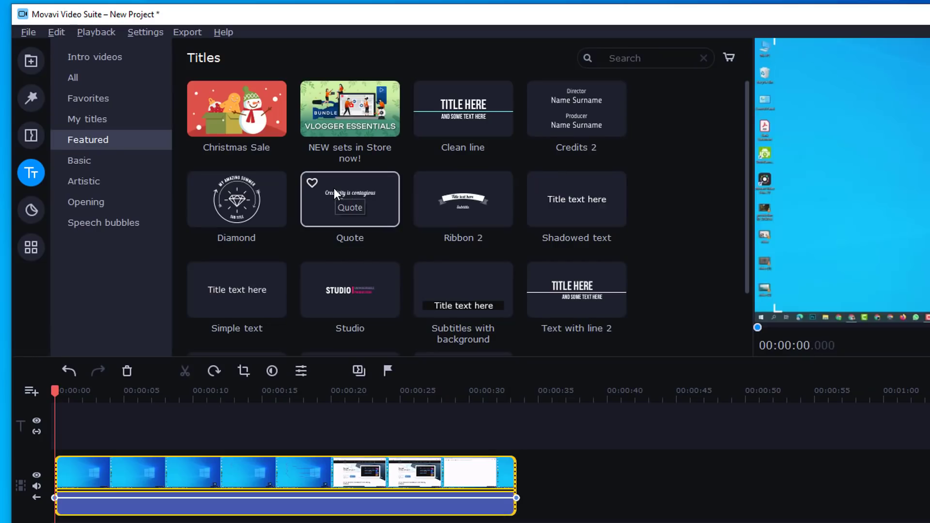
{"action": "scroll", "coordinate": [368, 228], "scroll_direction": "down", "scroll_amount": 2}
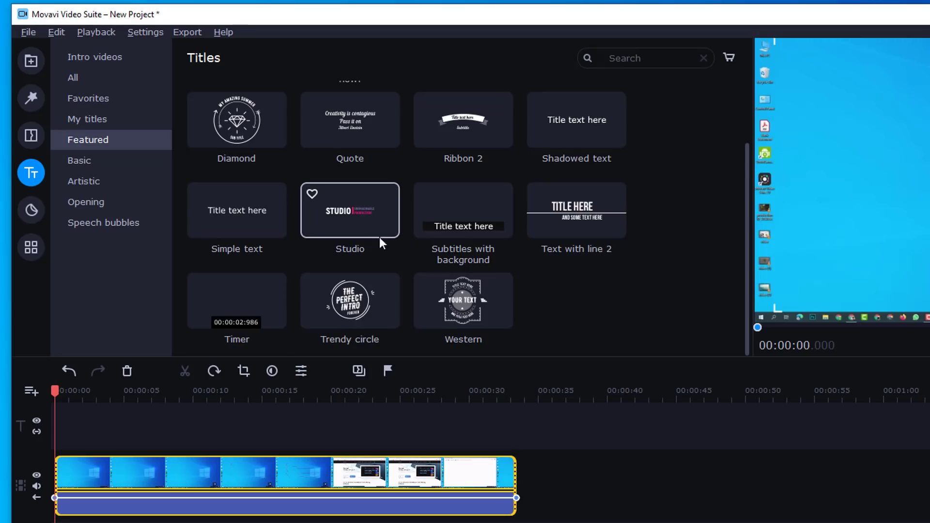
{"action": "scroll", "coordinate": [513, 257], "scroll_direction": "up", "scroll_amount": 2}
{"action": "left_click", "coordinate": [30, 211]}
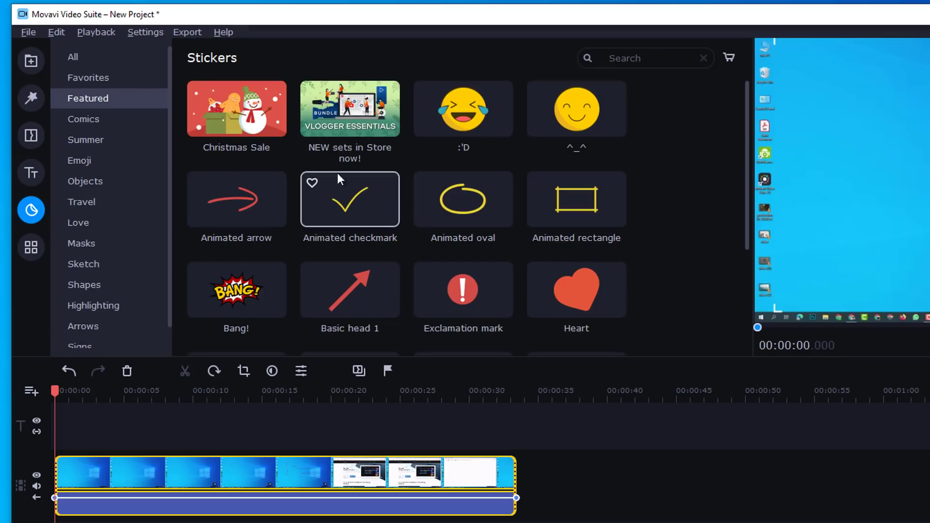
{"action": "scroll", "coordinate": [462, 214], "scroll_direction": "down", "scroll_amount": 4}
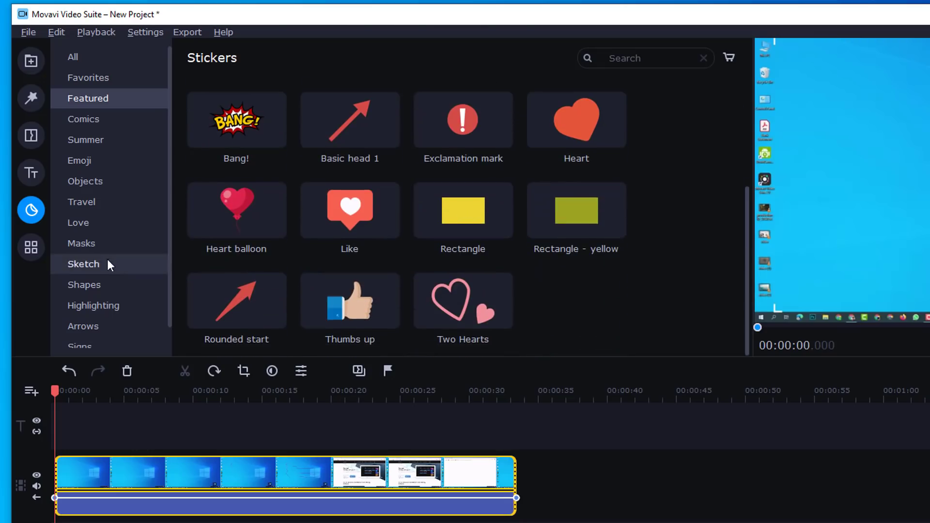
{"action": "left_click", "coordinate": [32, 248]}
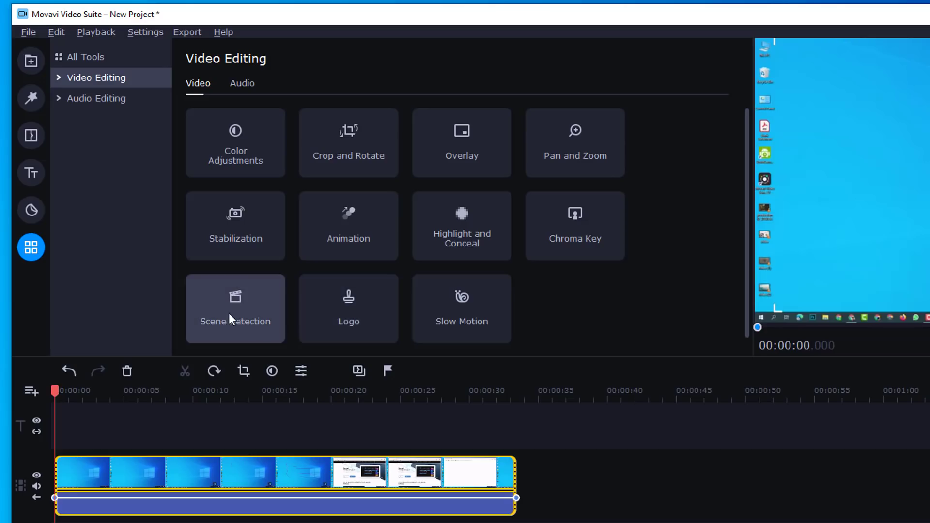
Place the clips production ID_3744556, video (1), video (2) and video at the start of the video track
{"action": "left_click", "coordinate": [31, 61]}
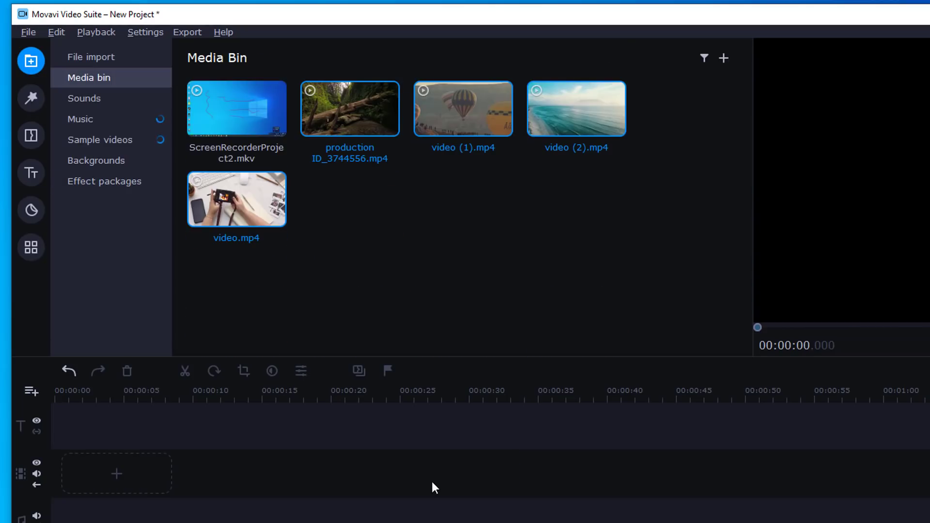
{"action": "left_click", "coordinate": [112, 61]}
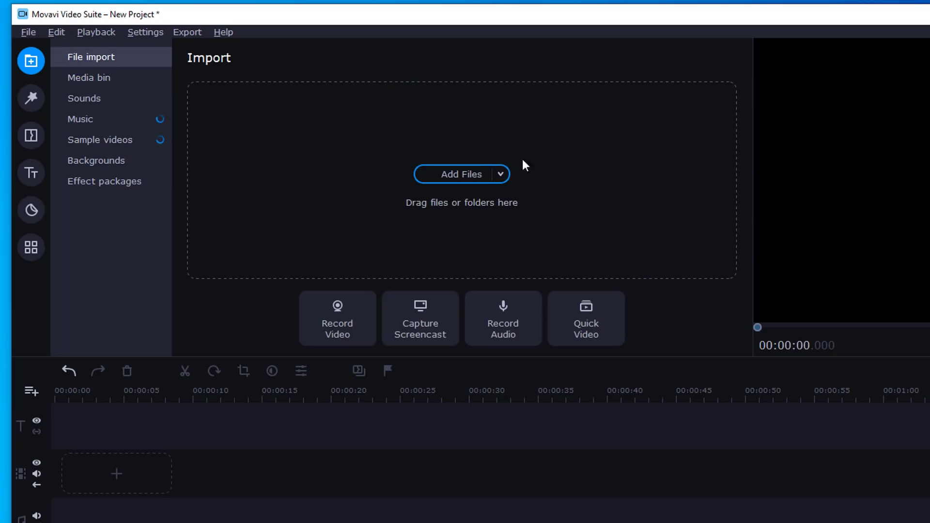
{"action": "left_click", "coordinate": [113, 79]}
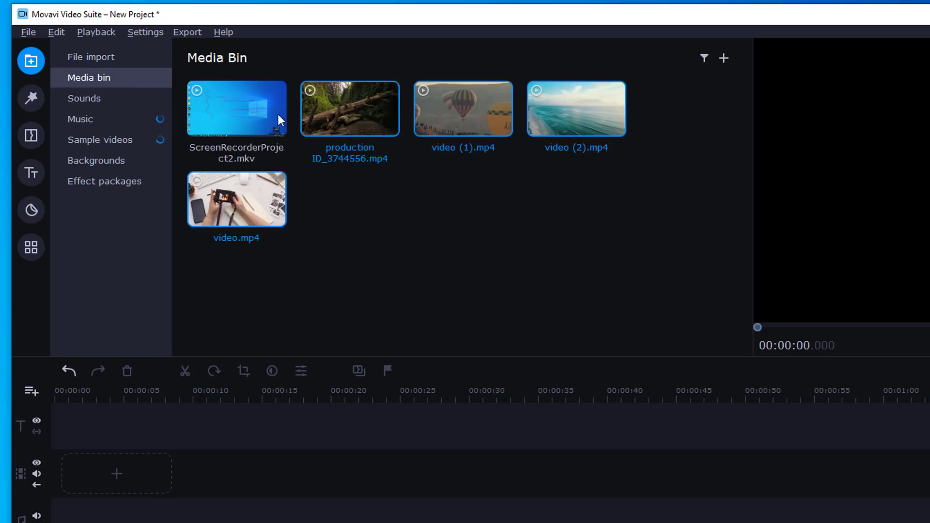
{"action": "left_click_drag", "start_coordinate": [374, 115], "coordinate": [50, 450]}
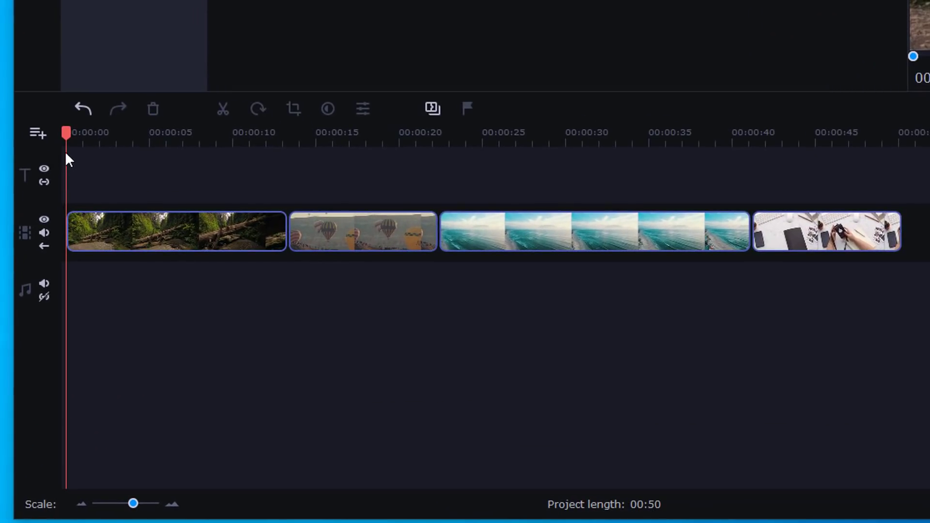
Split the first forest clip at about 6.6 s and 9.9 s and delete the middle piece
{"action": "left_click_drag", "start_coordinate": [65, 151], "coordinate": [93, 154]}
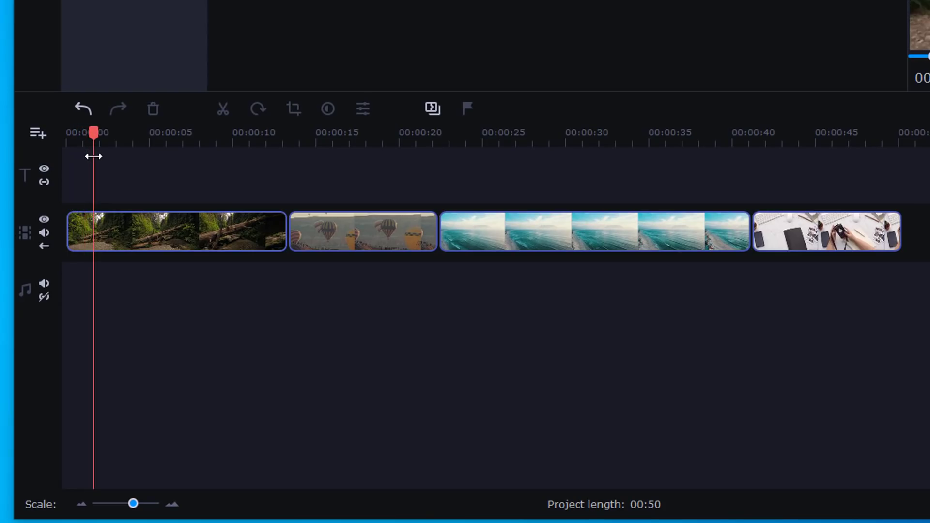
{"action": "left_click", "coordinate": [178, 241]}
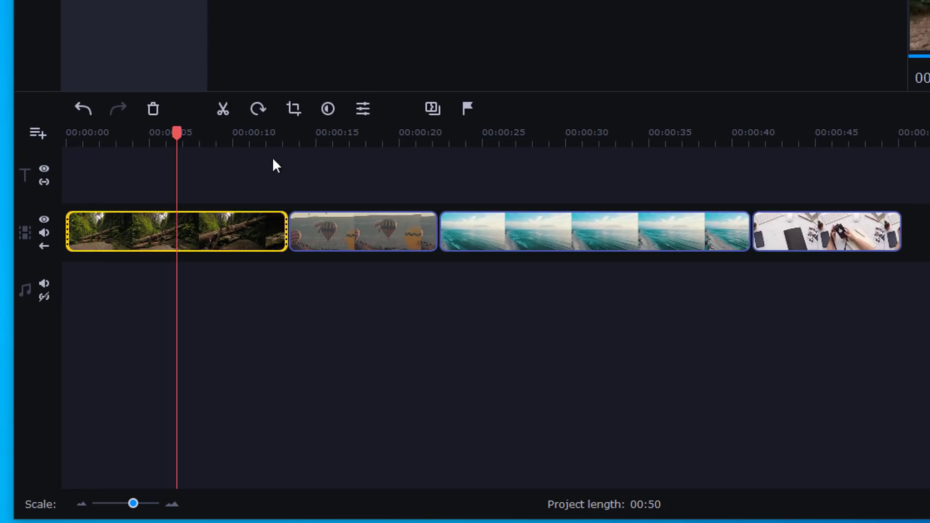
{"action": "left_click", "coordinate": [223, 108]}
{"action": "left_click_drag", "start_coordinate": [183, 140], "coordinate": [232, 142]}
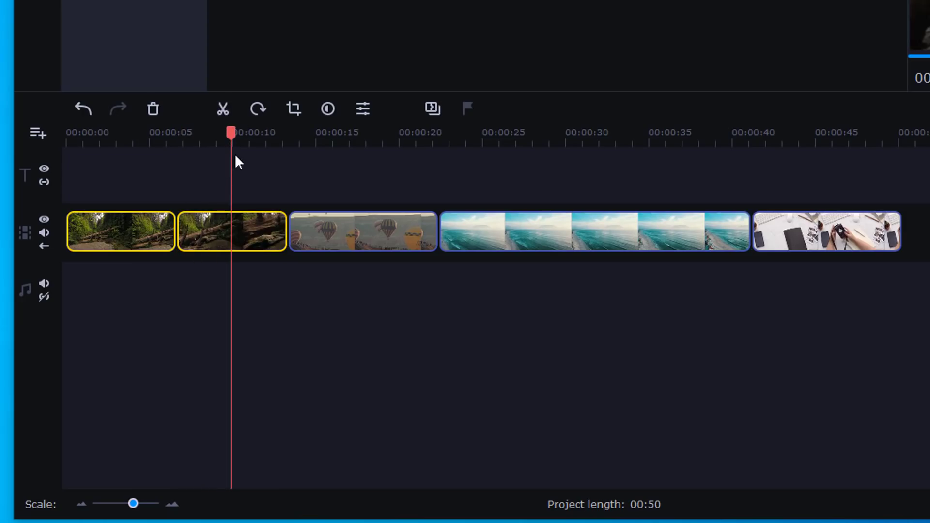
{"action": "left_click", "coordinate": [223, 109]}
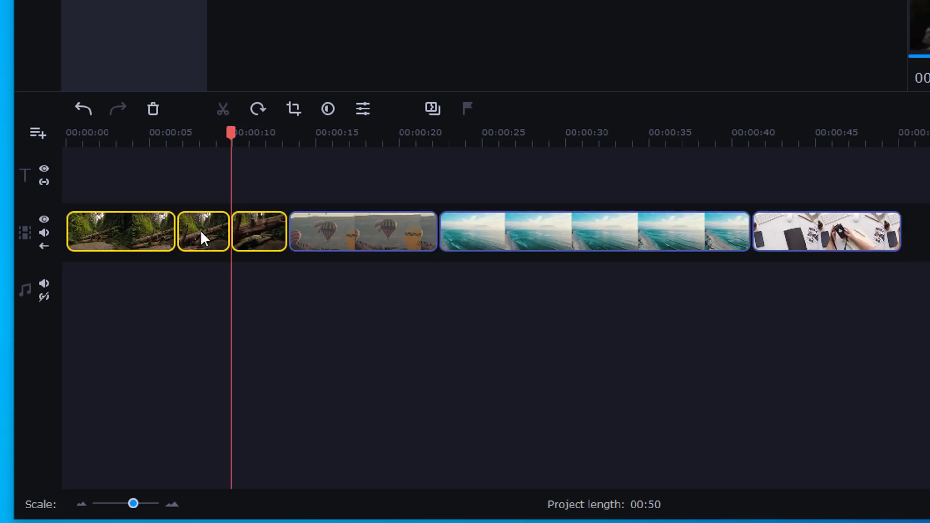
{"action": "left_click", "coordinate": [200, 231]}
{"action": "left_click", "coordinate": [153, 110]}
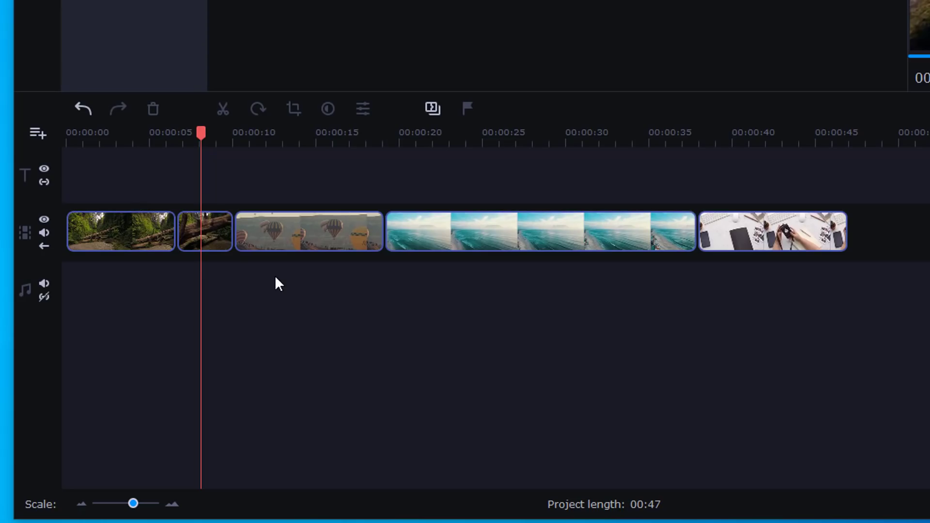
Add the Bold and Young music to the start of the audio track and trim it to end with the last video clip
{"action": "key", "text": "Home"}
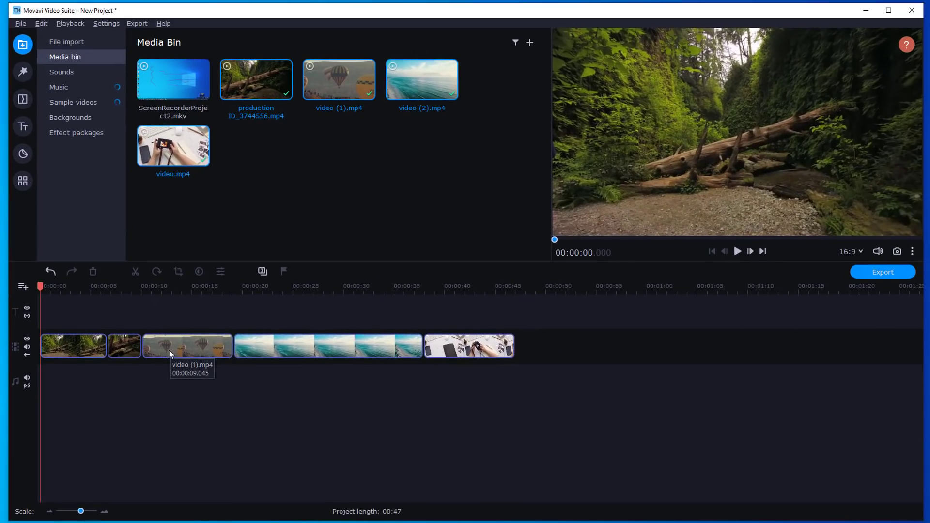
{"action": "left_click", "coordinate": [71, 86]}
{"action": "left_click", "coordinate": [80, 77]}
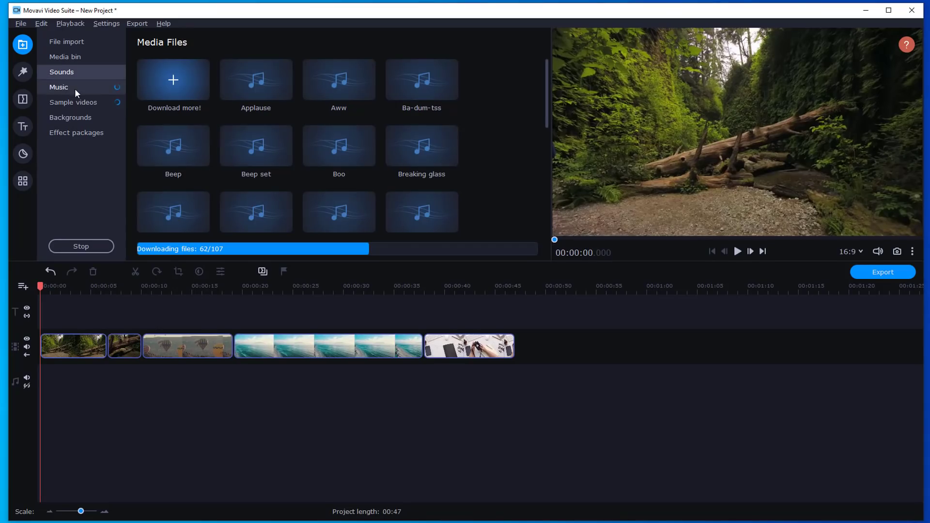
{"action": "left_click", "coordinate": [75, 87]}
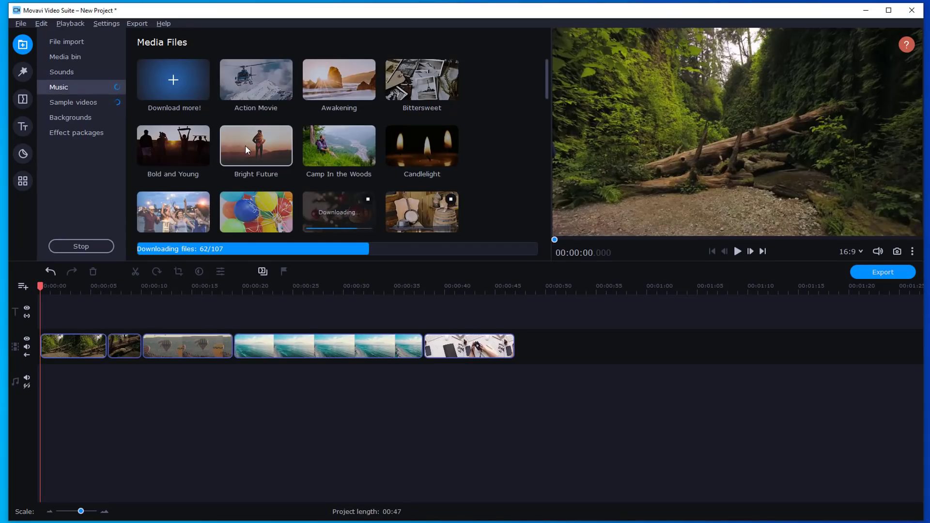
{"action": "left_click_drag", "start_coordinate": [175, 146], "coordinate": [75, 382]}
{"action": "scroll", "coordinate": [752, 403], "scroll_direction": "down", "scroll_amount": 5}
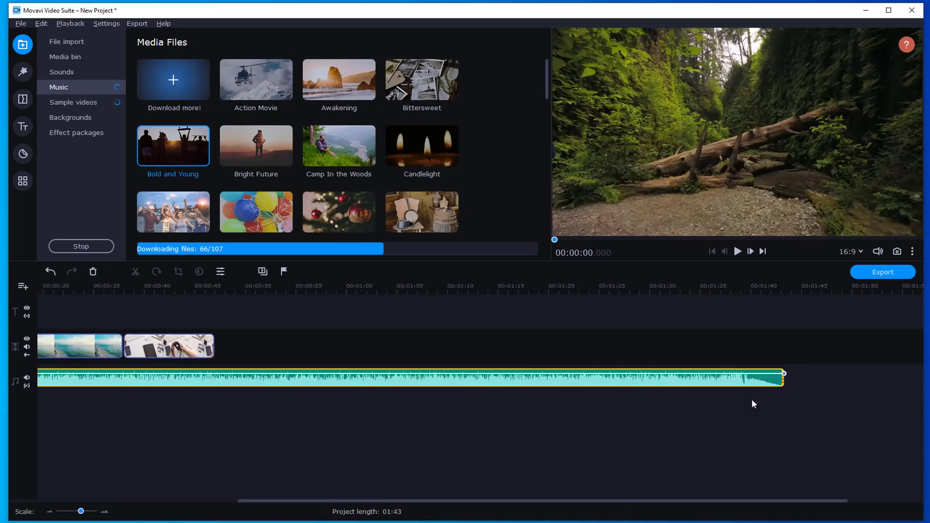
{"action": "left_click_drag", "start_coordinate": [782, 376], "coordinate": [210, 377]}
Examine the music clip's editing tools and Audio Effects, and return to the project start and music collection
{"action": "left_click", "coordinate": [148, 377]}
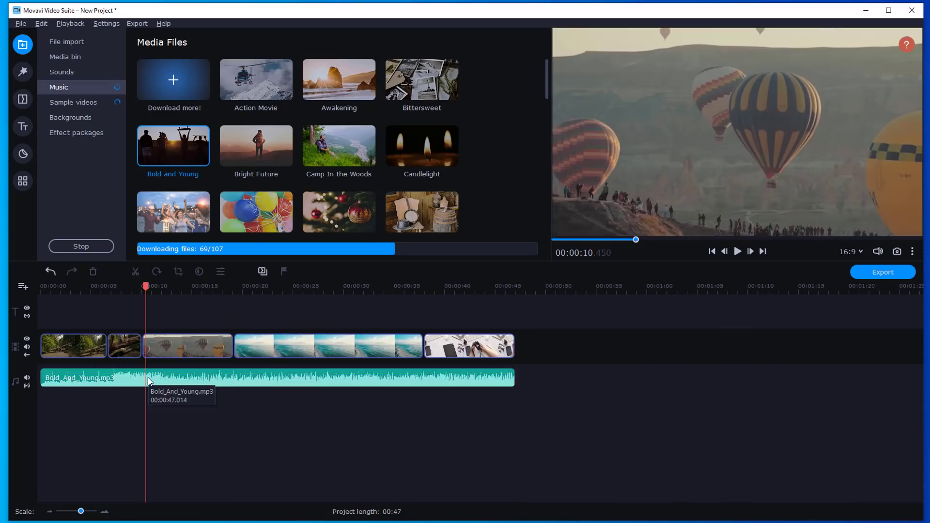
{"action": "right_click", "coordinate": [148, 377]}
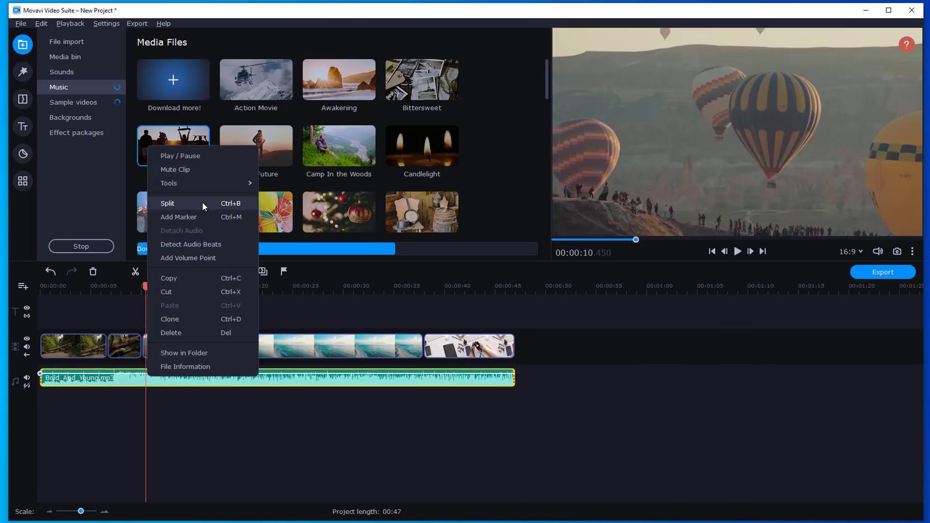
{"action": "mouse_move", "coordinate": [232, 182]}
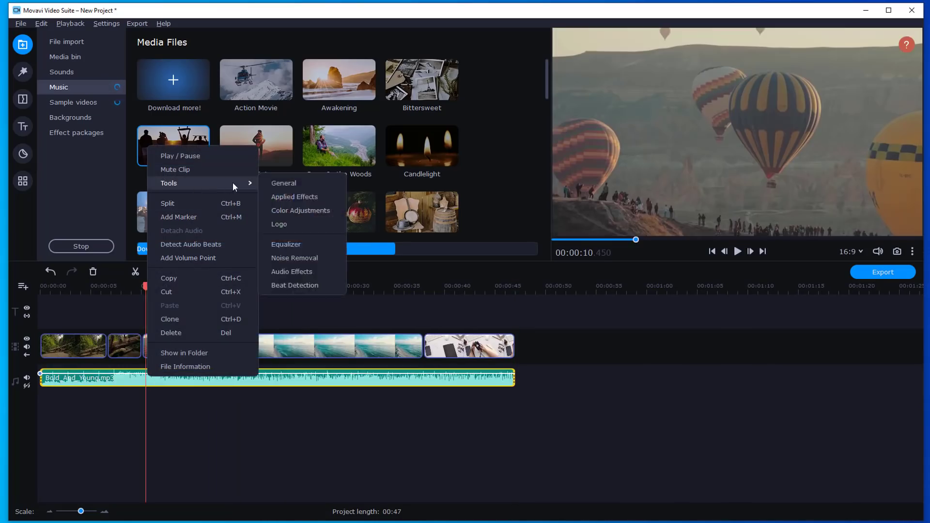
{"action": "left_click", "coordinate": [320, 267]}
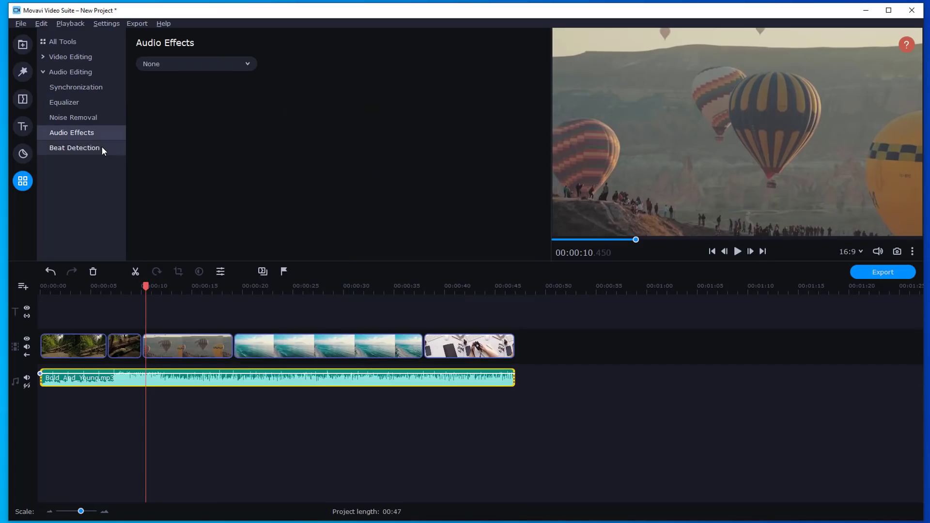
{"action": "right_click", "coordinate": [161, 380]}
{"action": "mouse_move", "coordinate": [218, 186]}
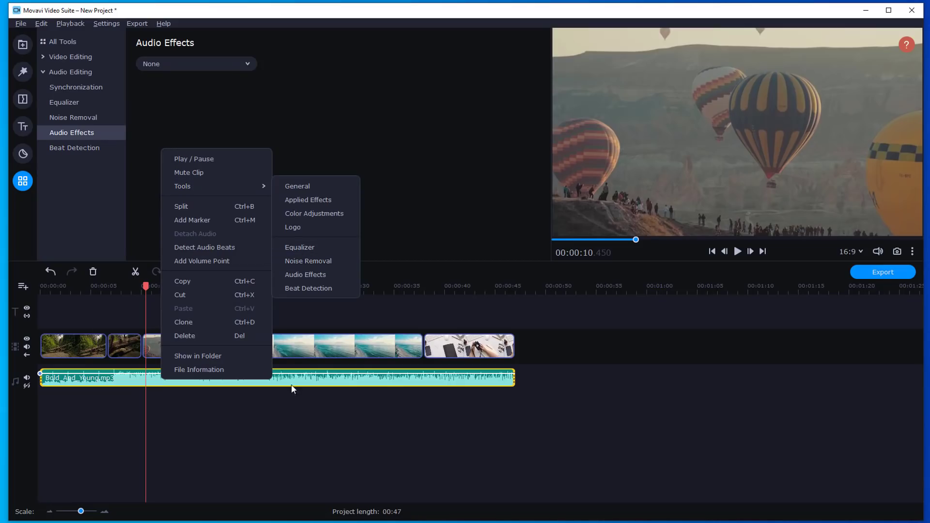
{"action": "left_click", "coordinate": [345, 443]}
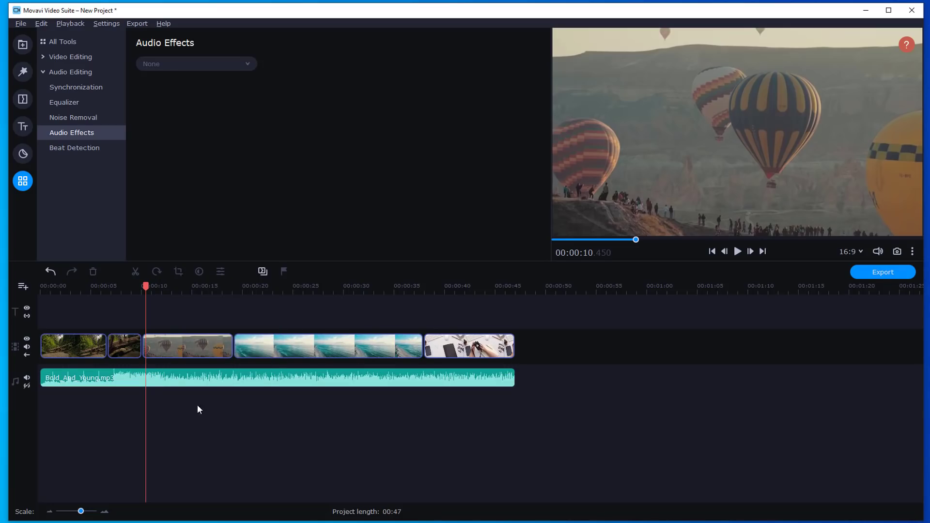
{"action": "left_click_drag", "start_coordinate": [146, 287], "coordinate": [39, 291]}
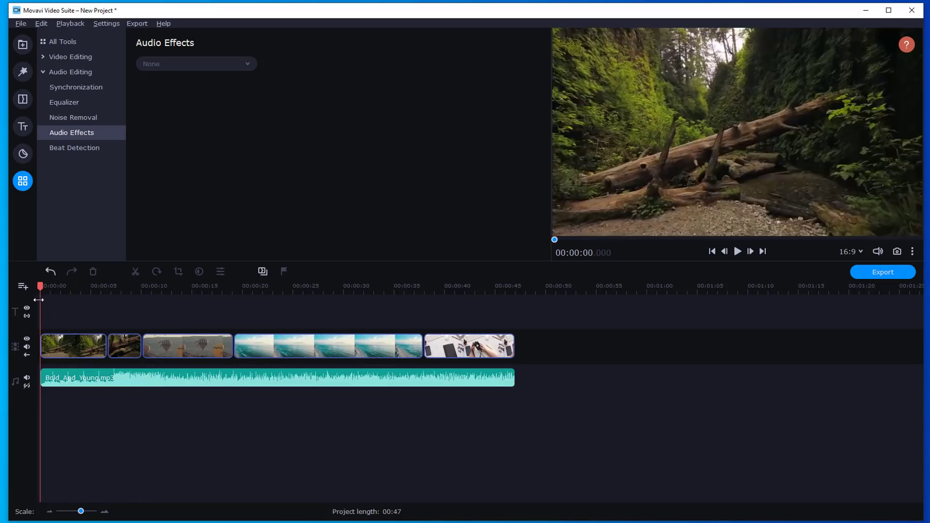
{"action": "left_click", "coordinate": [23, 44]}
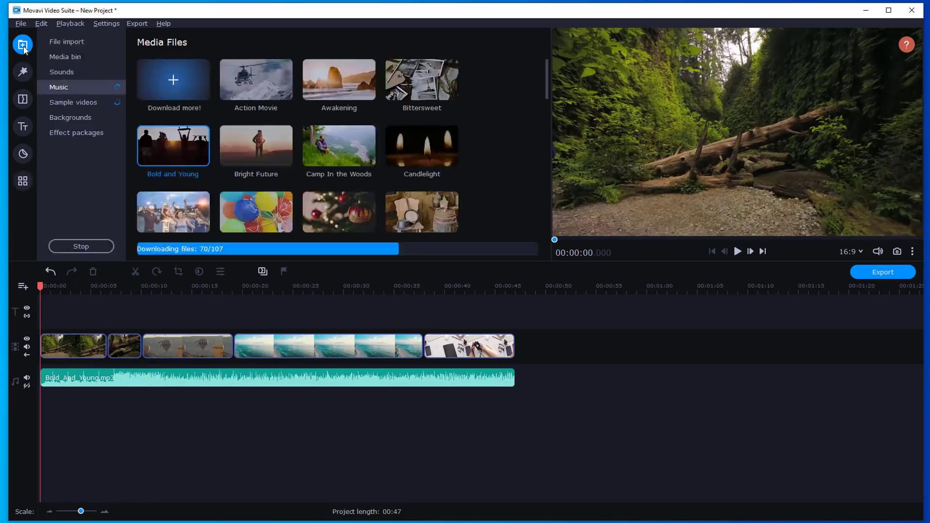
Add an extra video track and place logo.png on it, stretched from the project start to the end of the last clip
{"action": "left_click", "coordinate": [65, 56]}
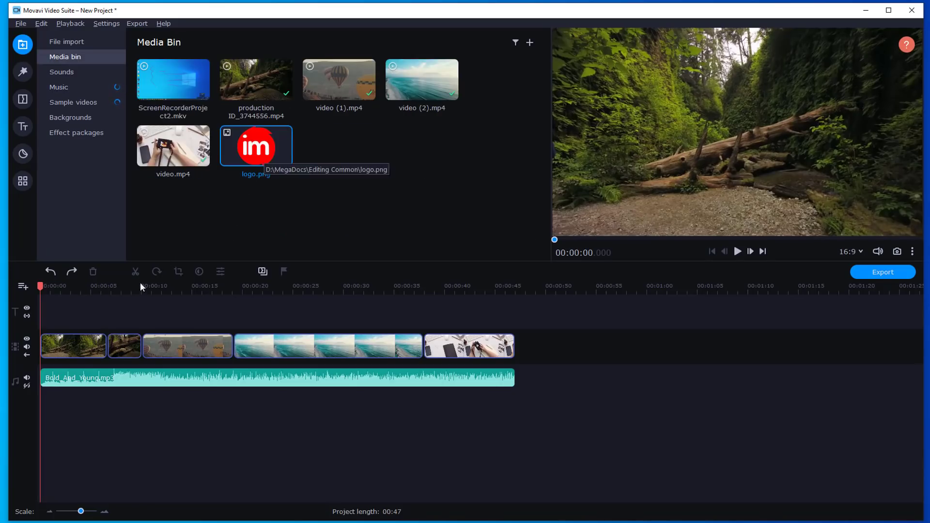
{"action": "right_click", "coordinate": [76, 325]}
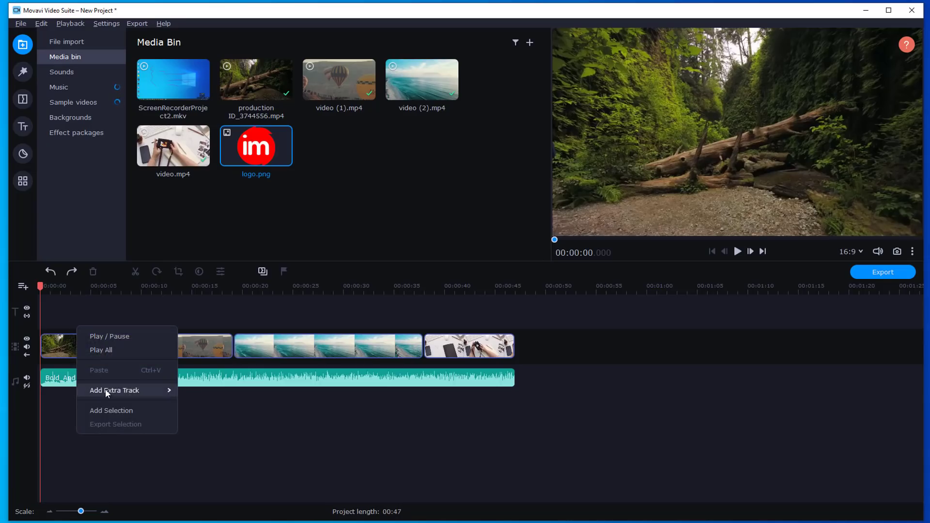
{"action": "mouse_move", "coordinate": [113, 390]}
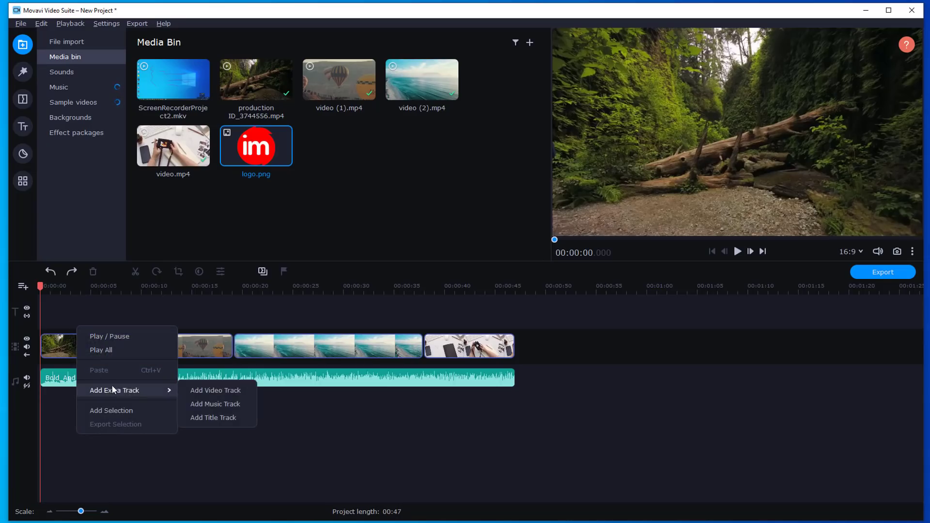
{"action": "left_click", "coordinate": [222, 388]}
{"action": "left_click_drag", "start_coordinate": [255, 145], "coordinate": [515, 353]}
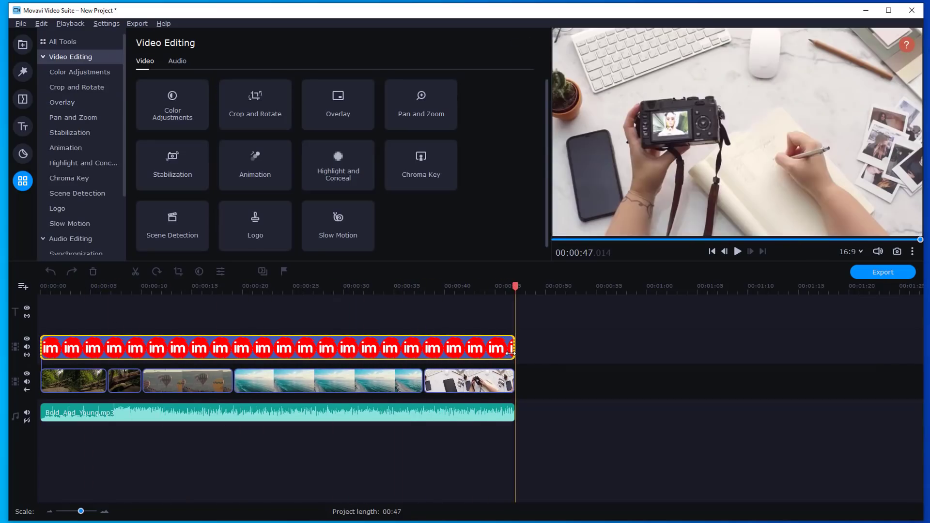
Apply the Logo overlay layout to the logo clip, shrink it slightly and move it into the frame's upper-right corner
{"action": "left_click_drag", "start_coordinate": [515, 286], "coordinate": [40, 285]}
{"action": "left_click", "coordinate": [103, 352]}
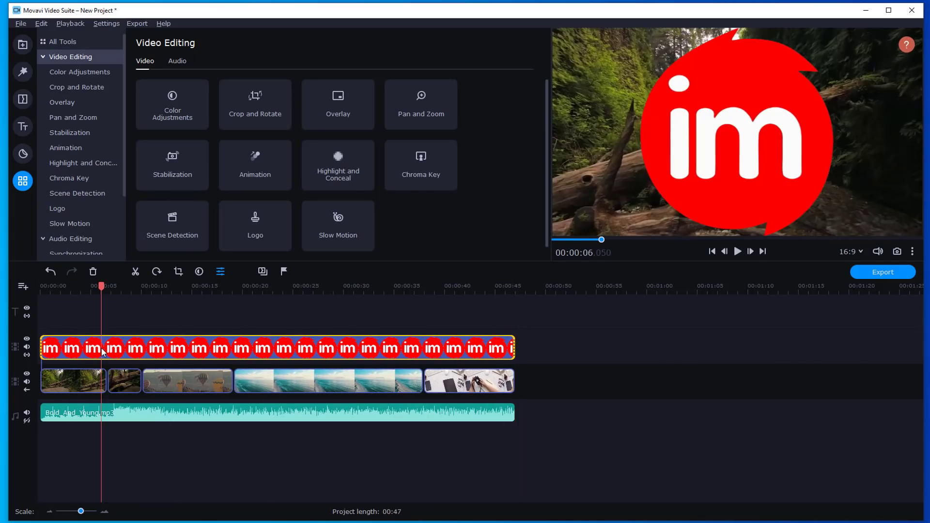
{"action": "left_click", "coordinate": [63, 101]}
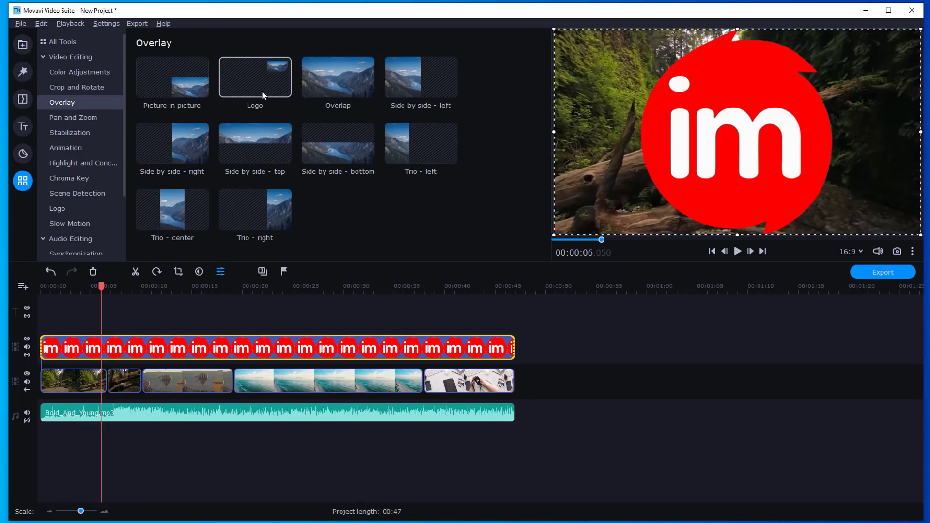
{"action": "left_click", "coordinate": [264, 82]}
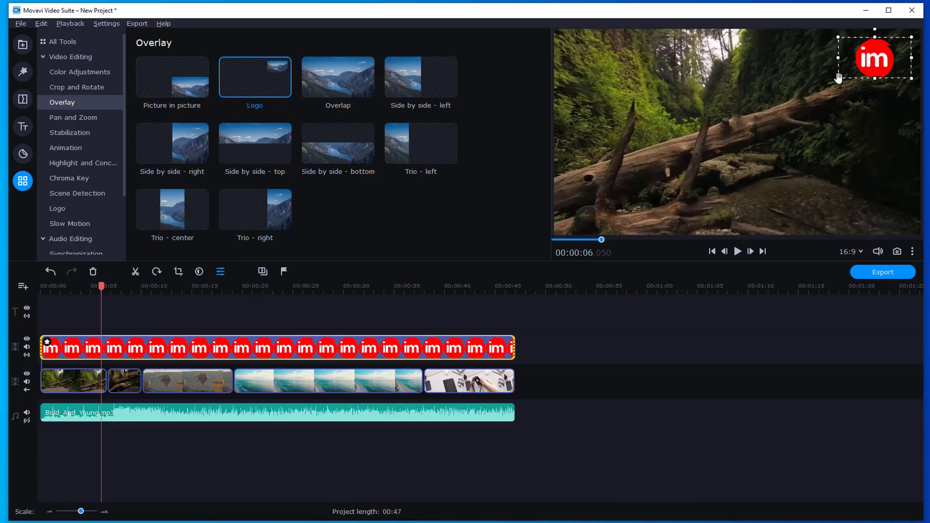
{"action": "left_click_drag", "start_coordinate": [838, 79], "coordinate": [900, 67]}
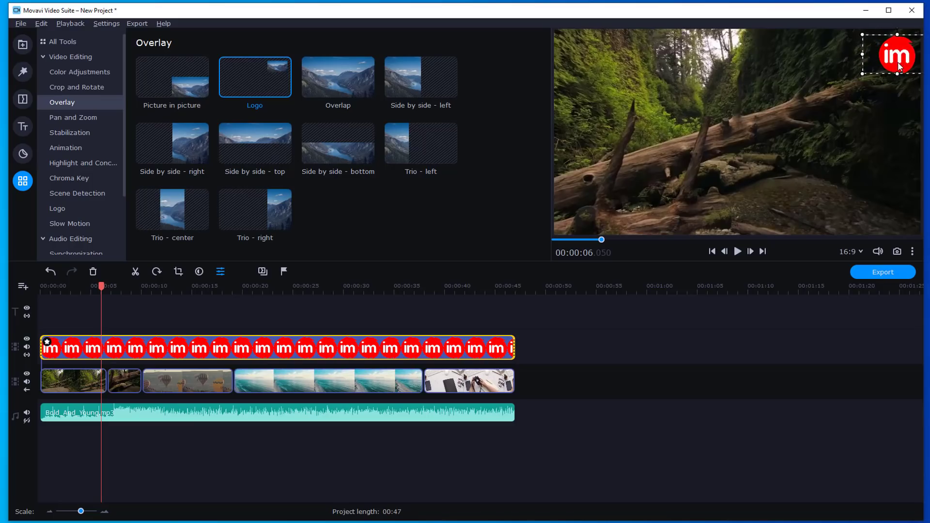
{"action": "left_click", "coordinate": [644, 359]}
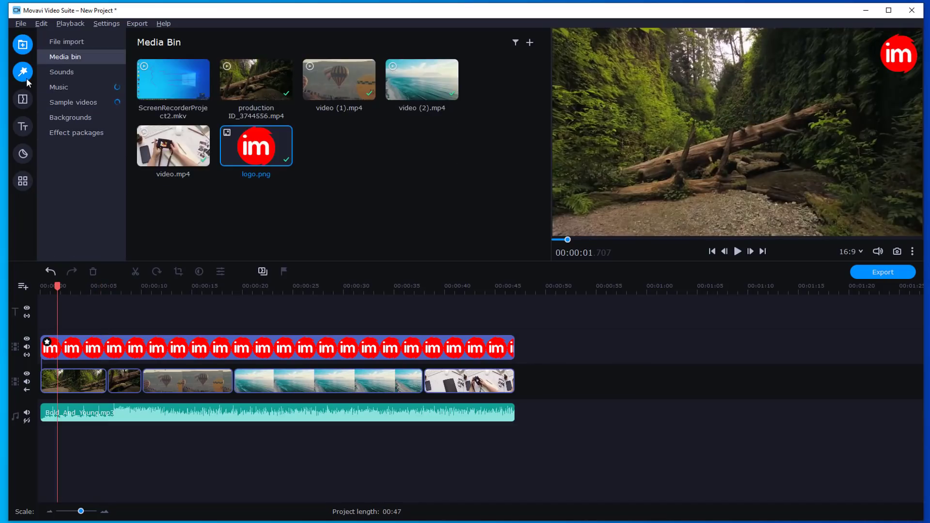
Examine the filters, transitions, titles, stickers and further tools collections, and return to the media bin
{"action": "left_click", "coordinate": [22, 72]}
{"action": "left_click", "coordinate": [23, 99]}
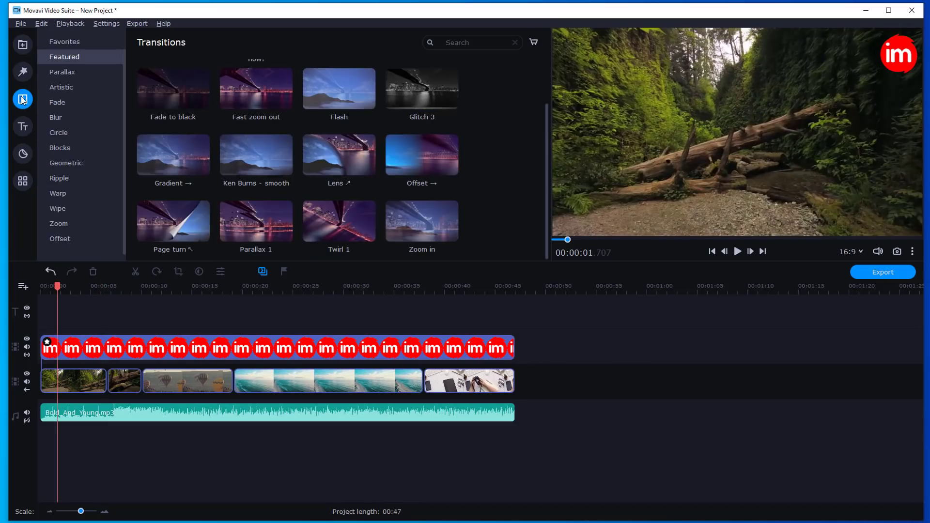
{"action": "left_click", "coordinate": [23, 126]}
{"action": "left_click", "coordinate": [24, 154]}
{"action": "left_click", "coordinate": [23, 182]}
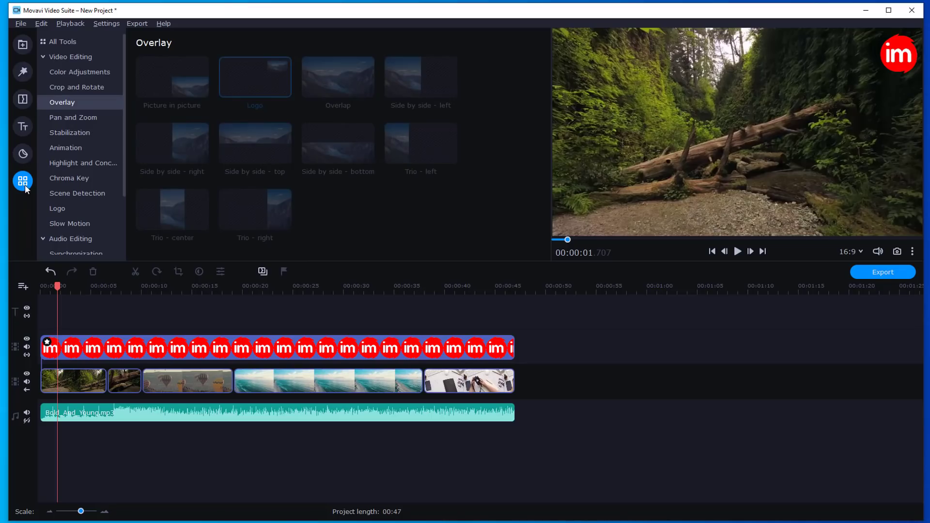
{"action": "left_click", "coordinate": [27, 45]}
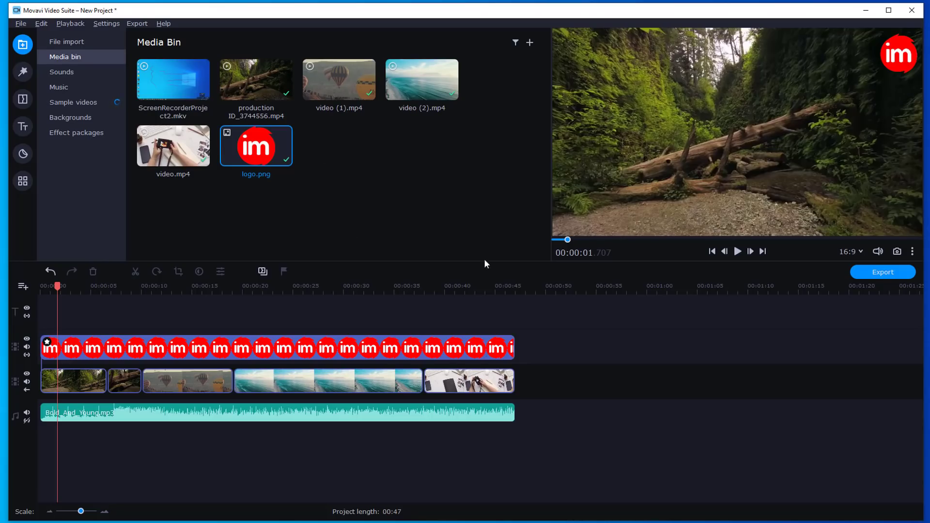
Set up an MP4 export titled Test video with the Desktop as its destination folder
{"action": "left_click", "coordinate": [888, 273]}
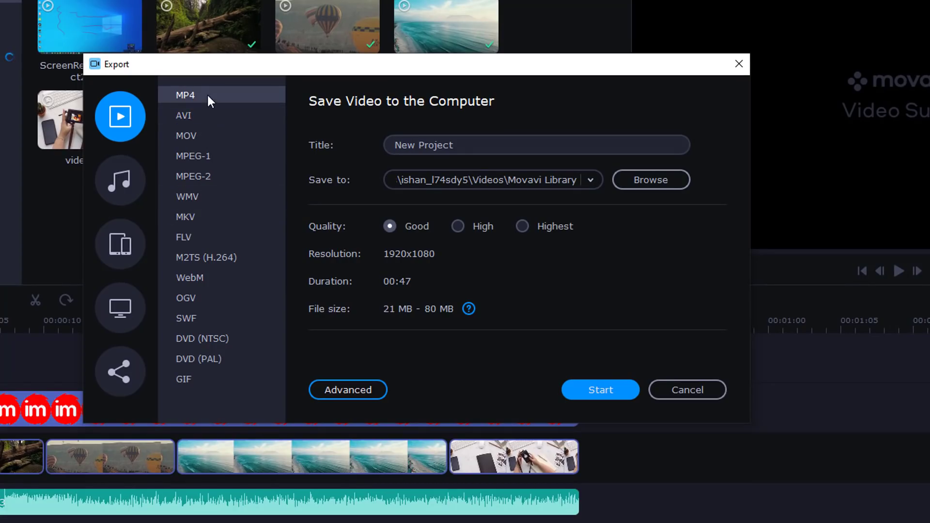
{"action": "left_click_drag", "start_coordinate": [485, 145], "coordinate": [359, 145]}
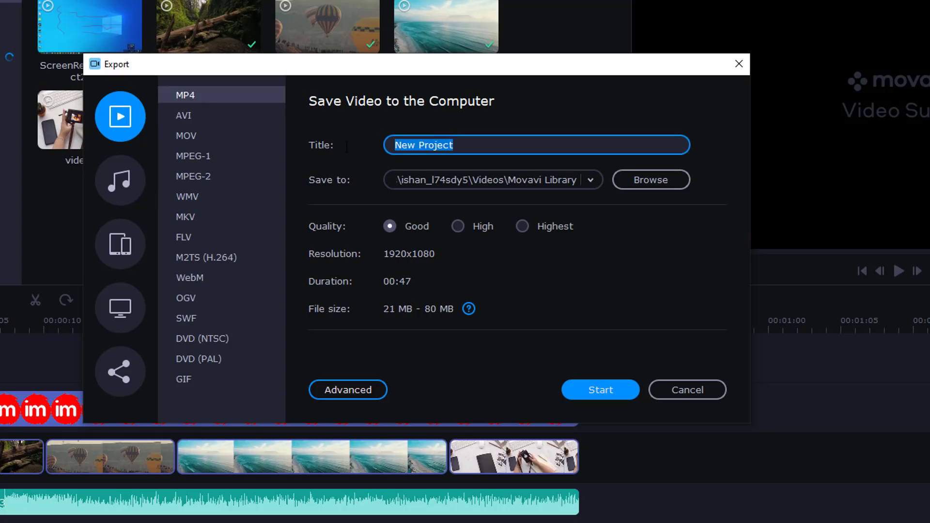
{"action": "type", "text": "Test video"}
{"action": "left_click", "coordinate": [631, 178]}
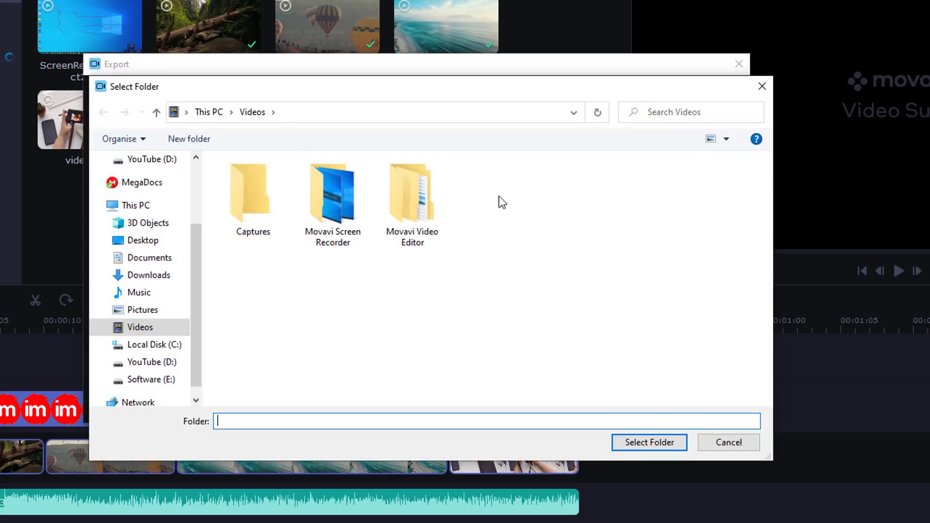
{"action": "left_click", "coordinate": [140, 240]}
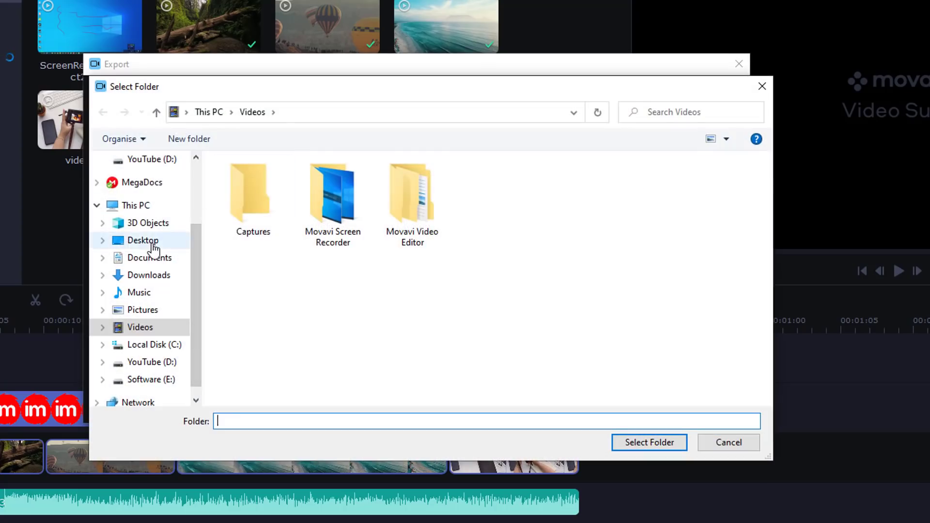
{"action": "left_click", "coordinate": [649, 443]}
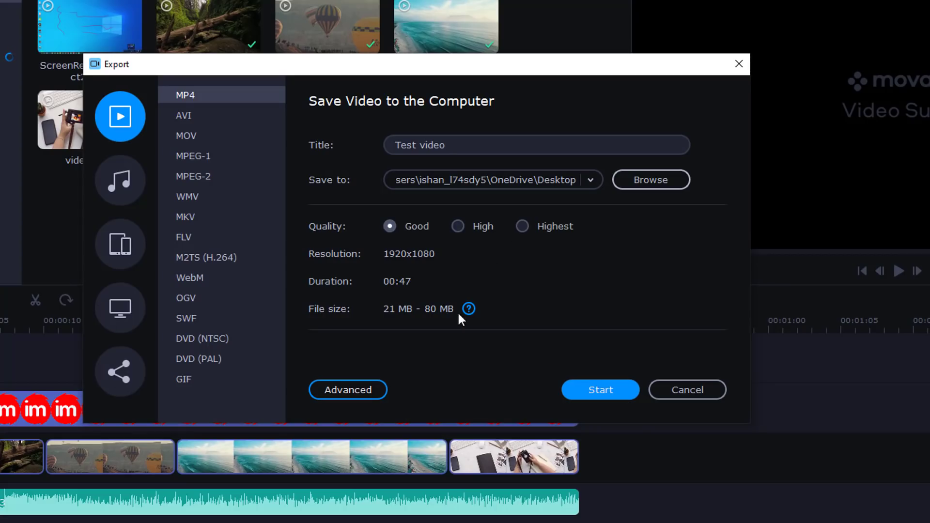
Compare the export quality levels and set the quality to High
{"action": "left_click", "coordinate": [457, 226]}
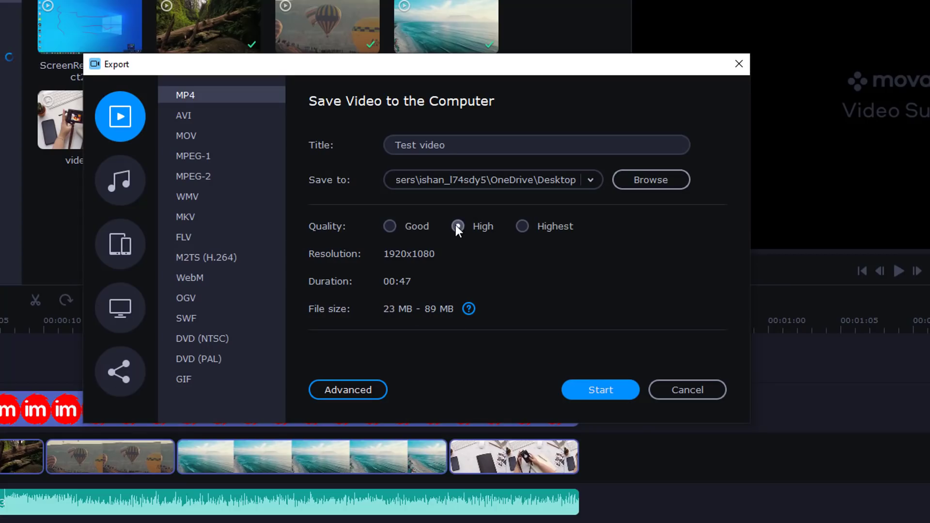
{"action": "left_click", "coordinate": [521, 223]}
{"action": "left_click", "coordinate": [457, 225]}
Examine the advanced export settings, including the video codec and resolution options, and accept them as they are
{"action": "left_click", "coordinate": [359, 391]}
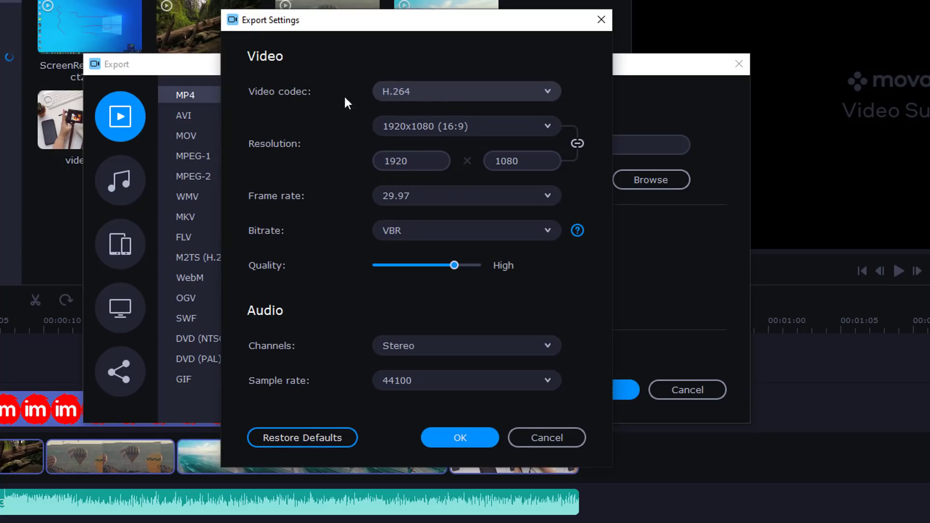
{"action": "left_click", "coordinate": [417, 91]}
{"action": "left_click", "coordinate": [416, 90]}
{"action": "left_click", "coordinate": [464, 124]}
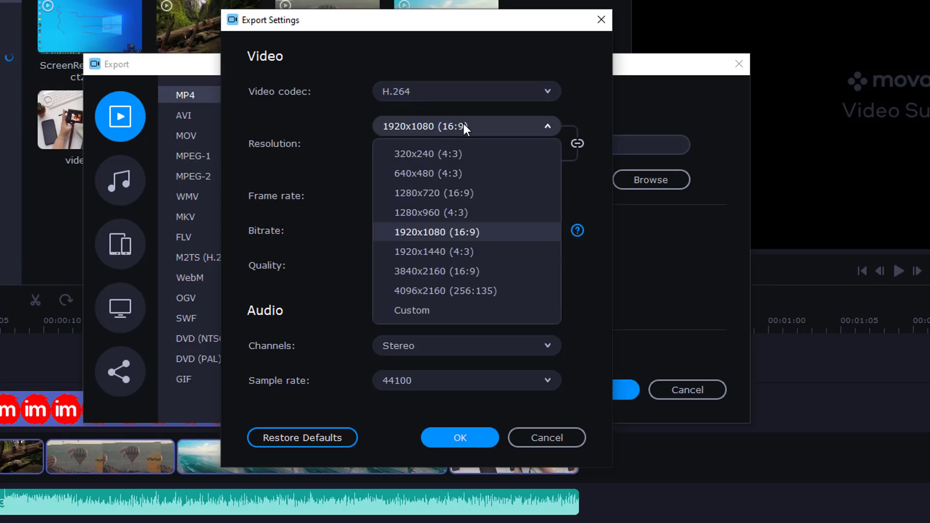
{"action": "left_click", "coordinate": [464, 124]}
{"action": "left_click", "coordinate": [464, 123]}
{"action": "left_click", "coordinate": [335, 144]}
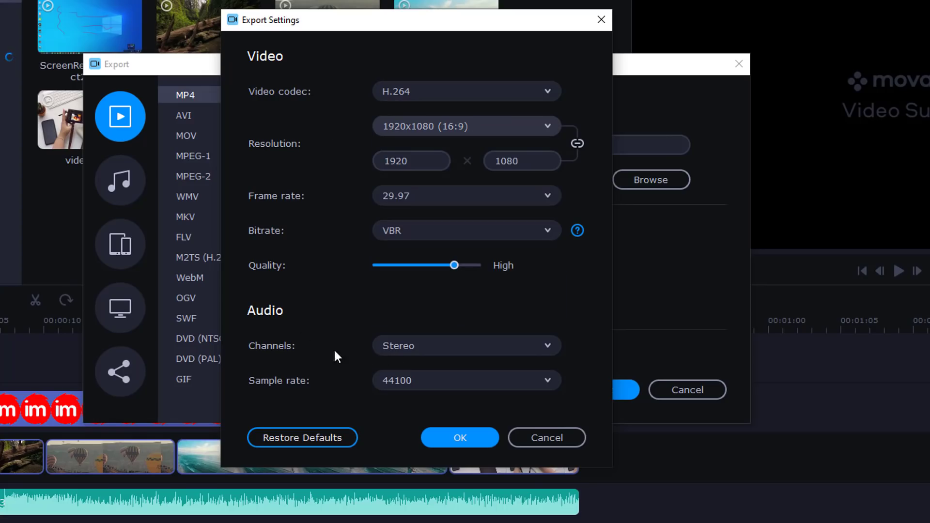
{"action": "left_click", "coordinate": [460, 441]}
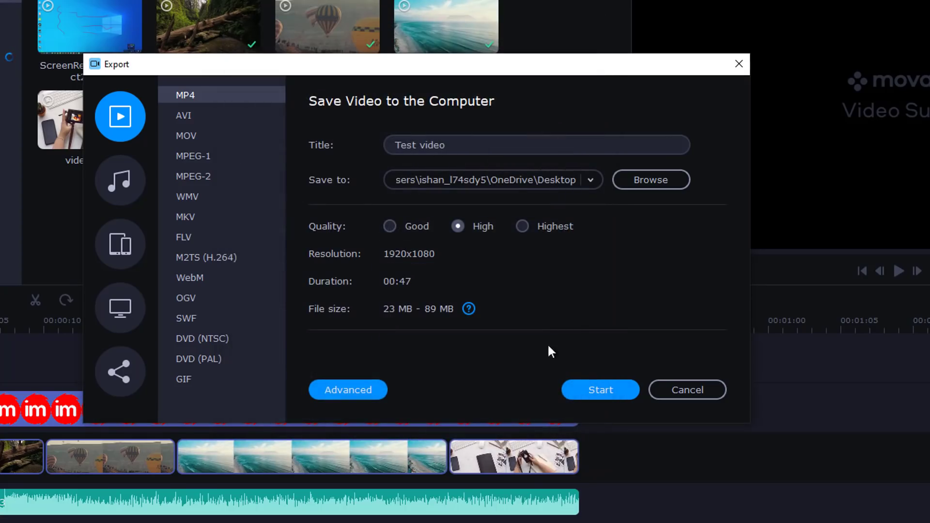
Export the video, open its output folder and return to the editor
{"action": "left_click", "coordinate": [609, 394]}
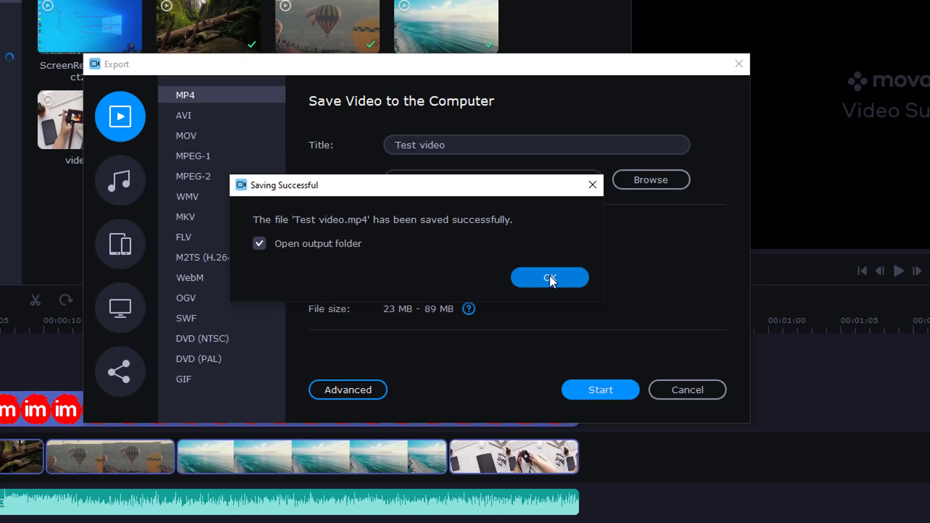
{"action": "left_click", "coordinate": [549, 277]}
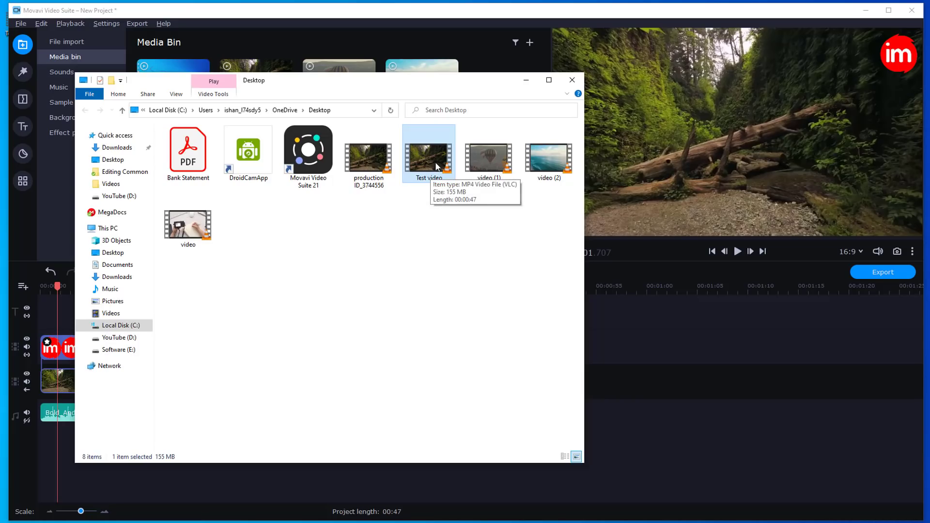
{"action": "key", "text": "alt+Tab"}
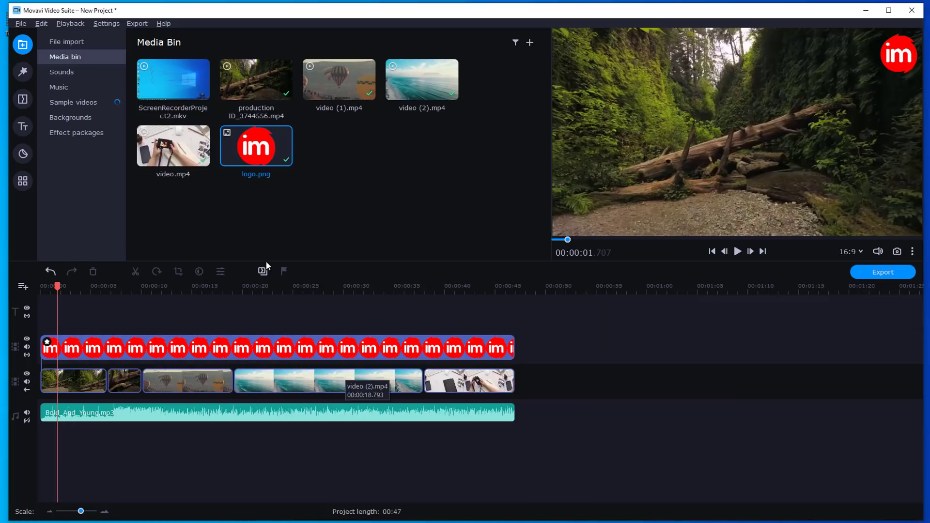
Save the project as New Project on the Desktop
{"action": "left_click", "coordinate": [23, 24]}
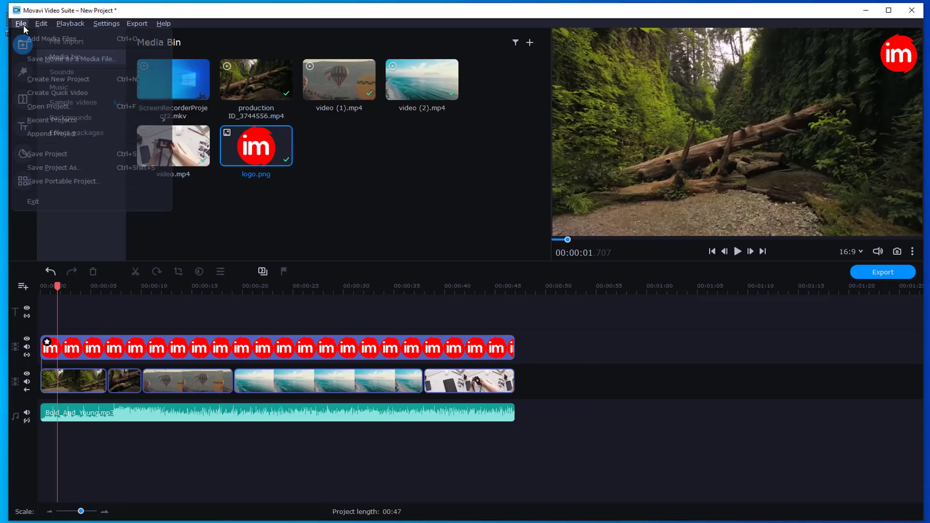
{"action": "left_click", "coordinate": [48, 153]}
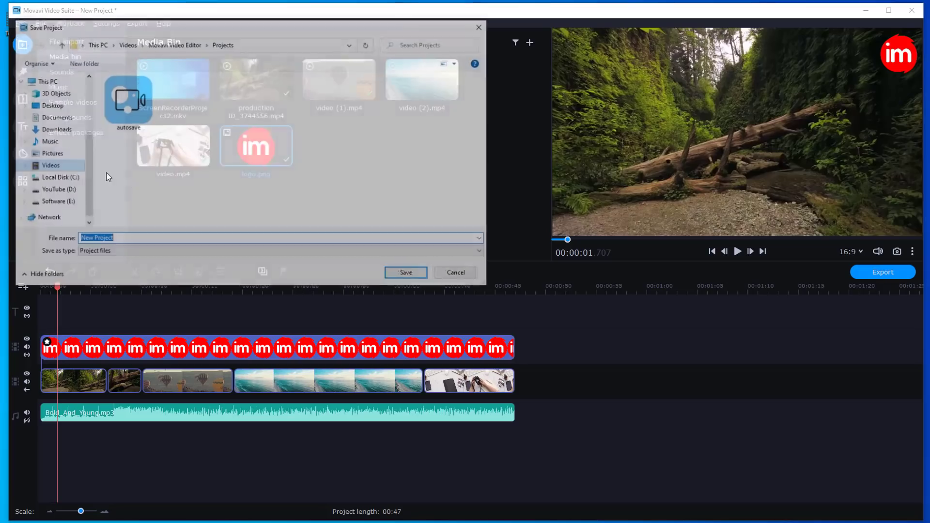
{"action": "left_click", "coordinate": [55, 105]}
{"action": "left_click", "coordinate": [408, 274]}
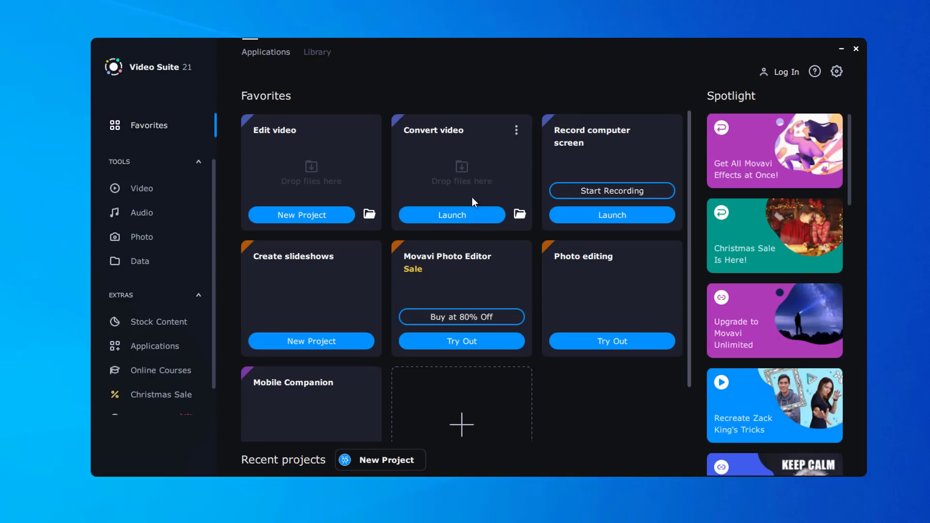
Launch the video converter, dismiss its device tip and browse the Video, Devices, Audio and Images output formats
{"action": "left_click", "coordinate": [456, 220]}
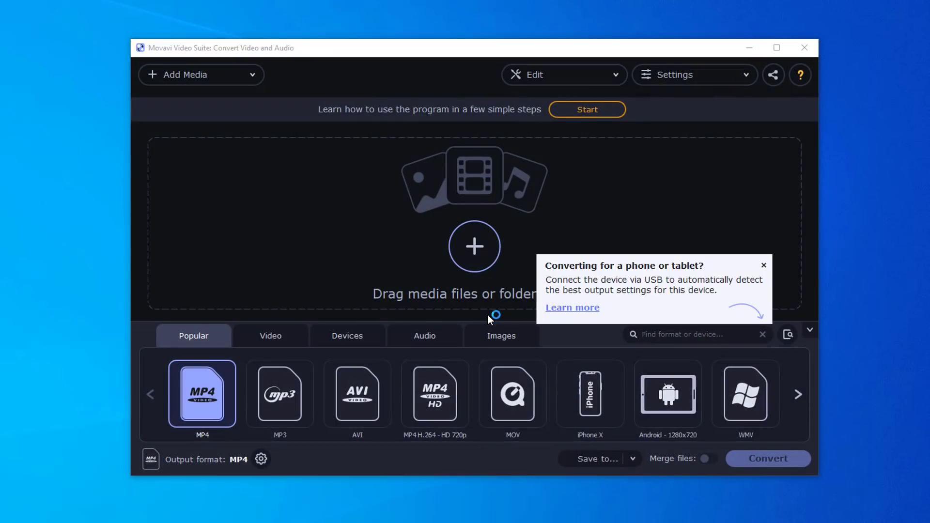
{"action": "left_click", "coordinate": [764, 266]}
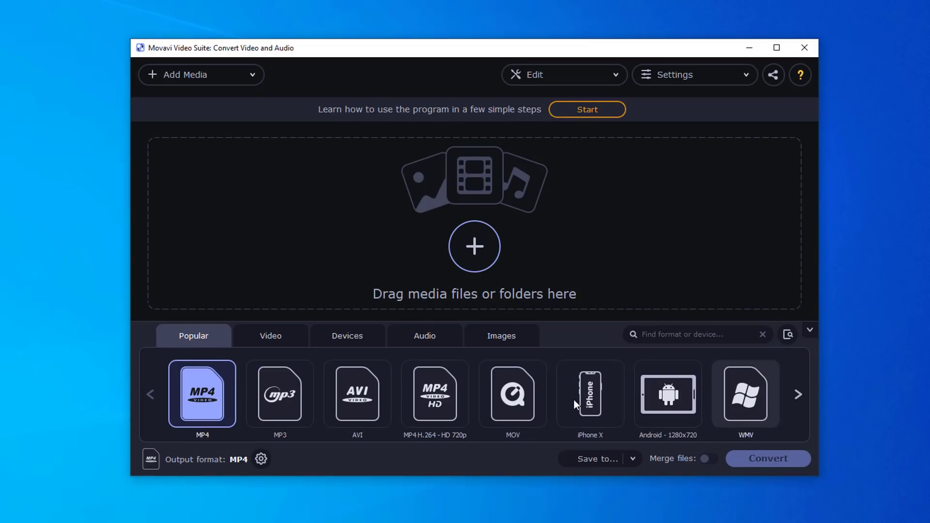
{"action": "left_click", "coordinate": [275, 340]}
{"action": "left_click", "coordinate": [370, 339]}
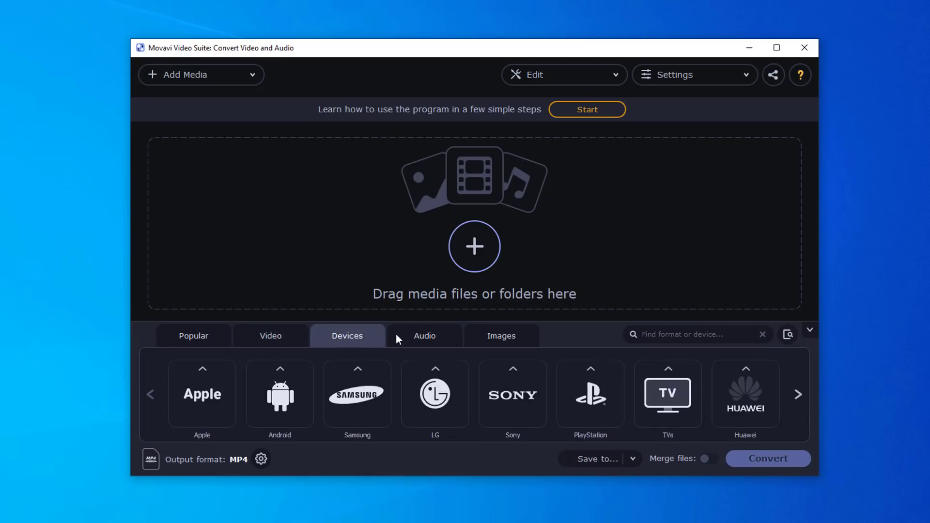
{"action": "left_click", "coordinate": [444, 339]}
{"action": "left_click", "coordinate": [501, 338]}
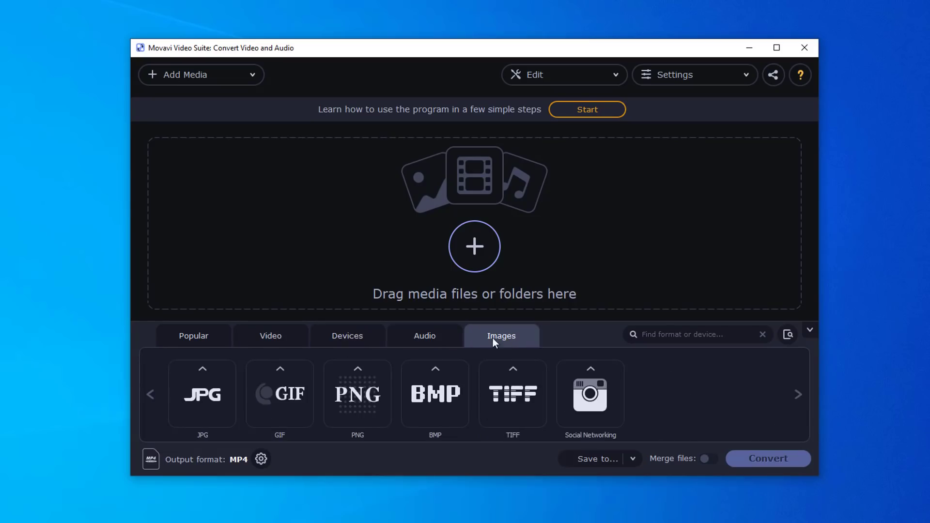
{"action": "left_click", "coordinate": [273, 336]}
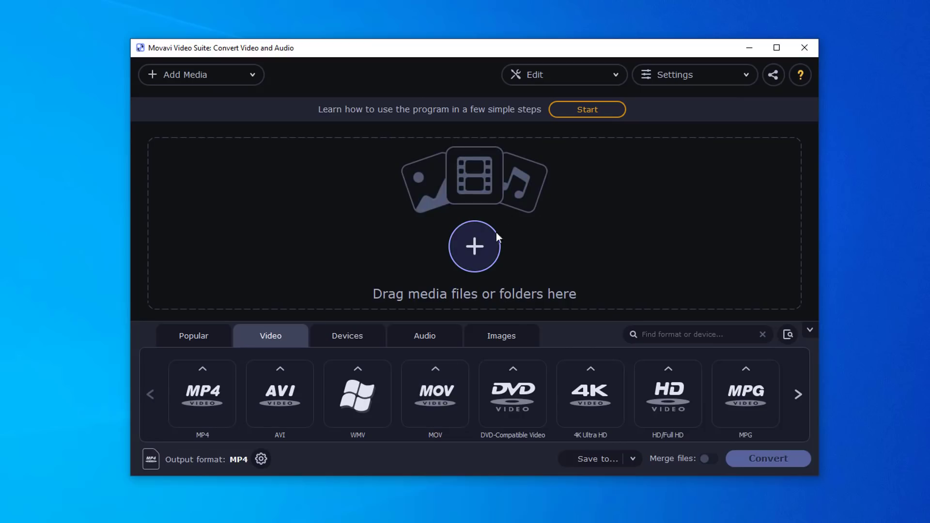
Add video.mp4 from the Desktop to the converter and convert it to the MP4 format
{"action": "left_click", "coordinate": [473, 249]}
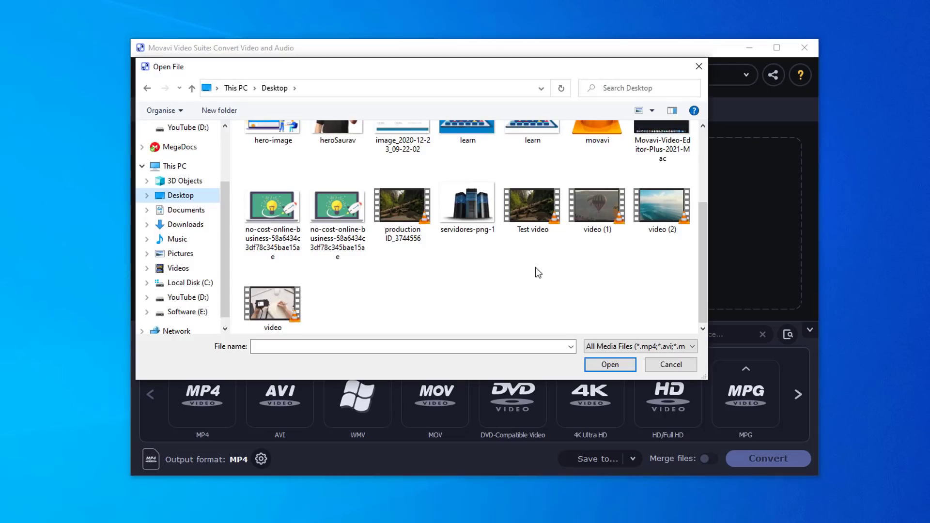
{"action": "left_click", "coordinate": [600, 210]}
{"action": "left_click", "coordinate": [602, 365]}
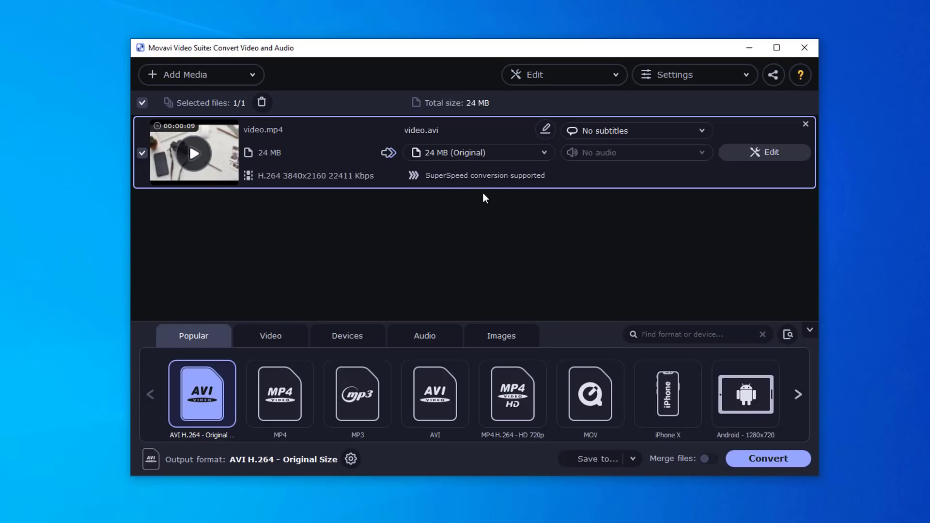
{"action": "left_click", "coordinate": [290, 390]}
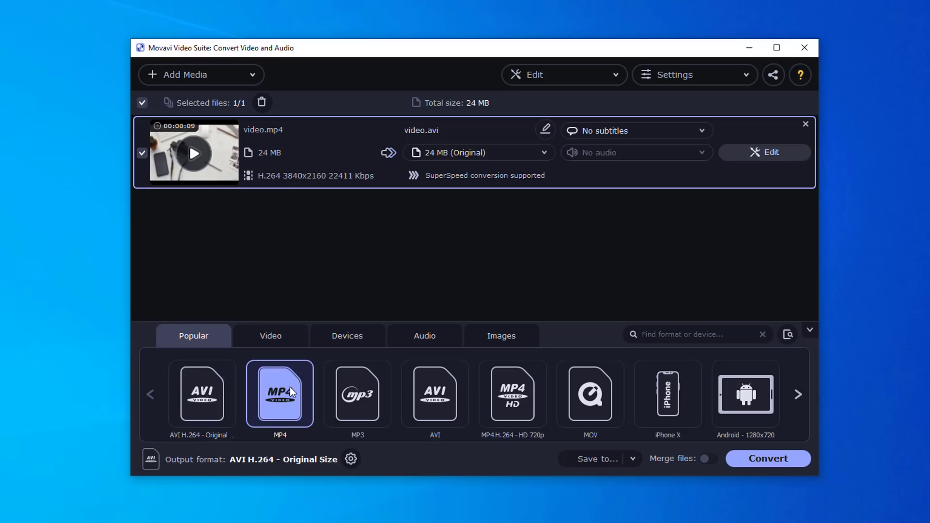
{"action": "left_click", "coordinate": [777, 462]}
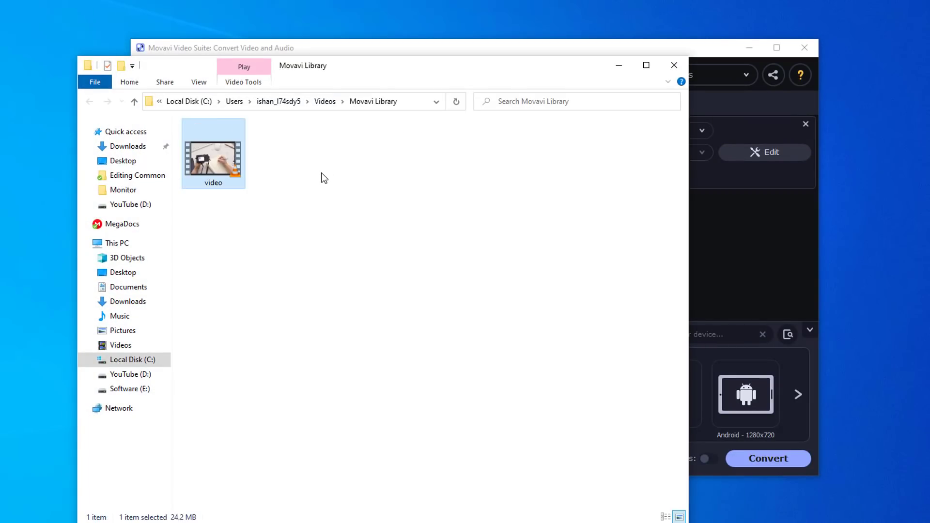
Open the properties of the converted video in the Movavi Library folder and check its file type
{"action": "right_click", "coordinate": [219, 156]}
{"action": "left_click", "coordinate": [309, 519]}
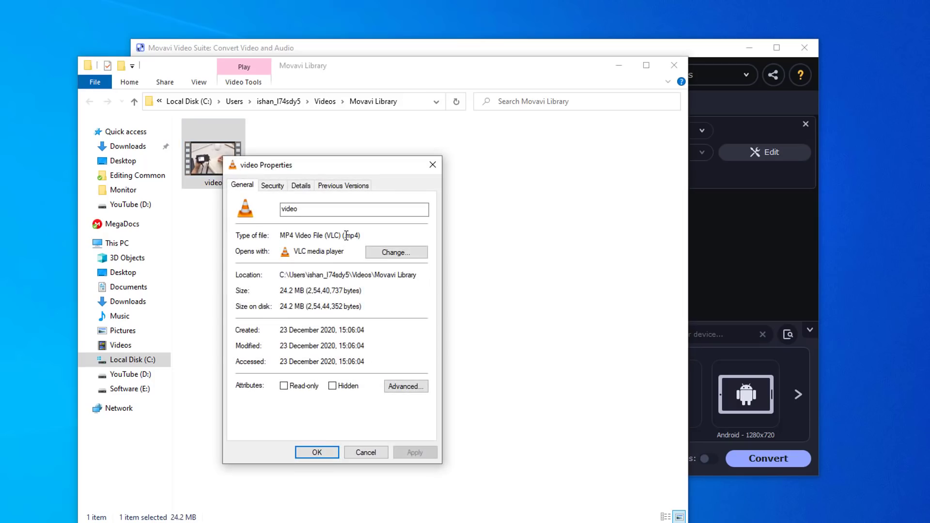
{"action": "left_click_drag", "start_coordinate": [346, 236], "coordinate": [361, 235]}
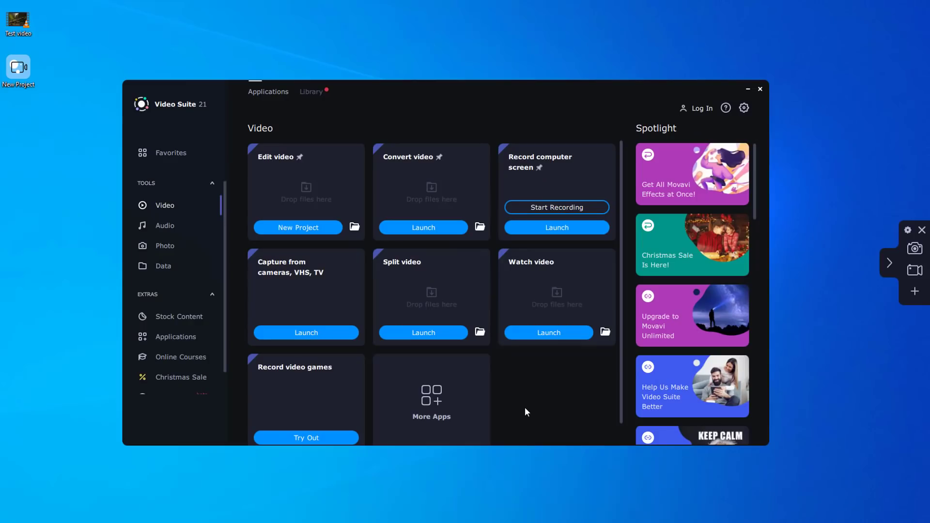